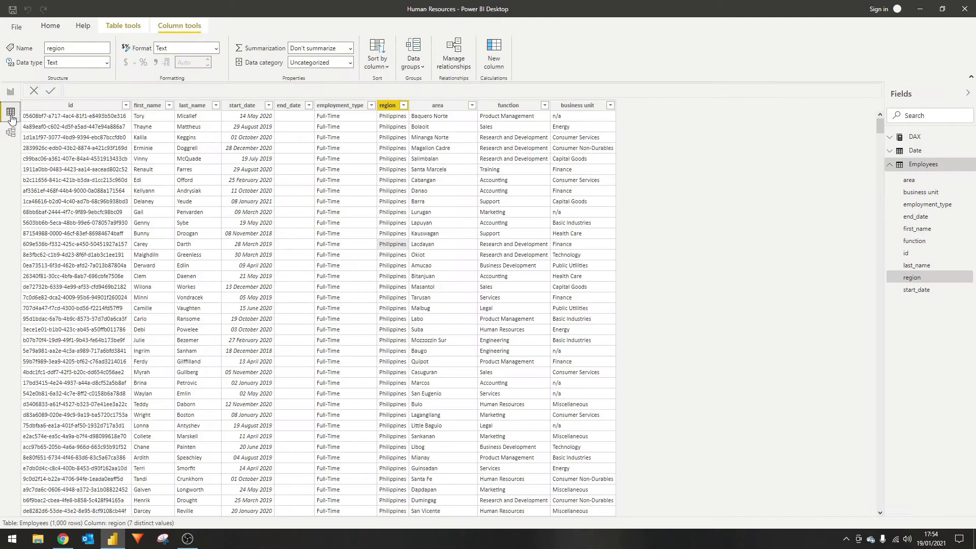
Step: Inspect the Employees start_date and end_date columns in Data view, then return to the report page
{"action": "left_click", "coordinate": [10, 112]}
{"action": "left_click", "coordinate": [238, 192]}
{"action": "left_click", "coordinate": [299, 225]}
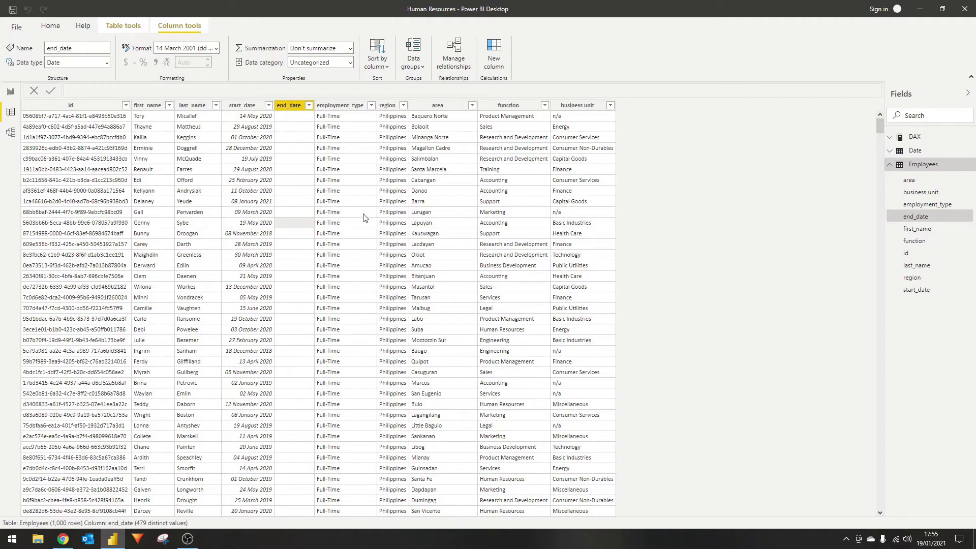
{"action": "left_click", "coordinate": [269, 144]}
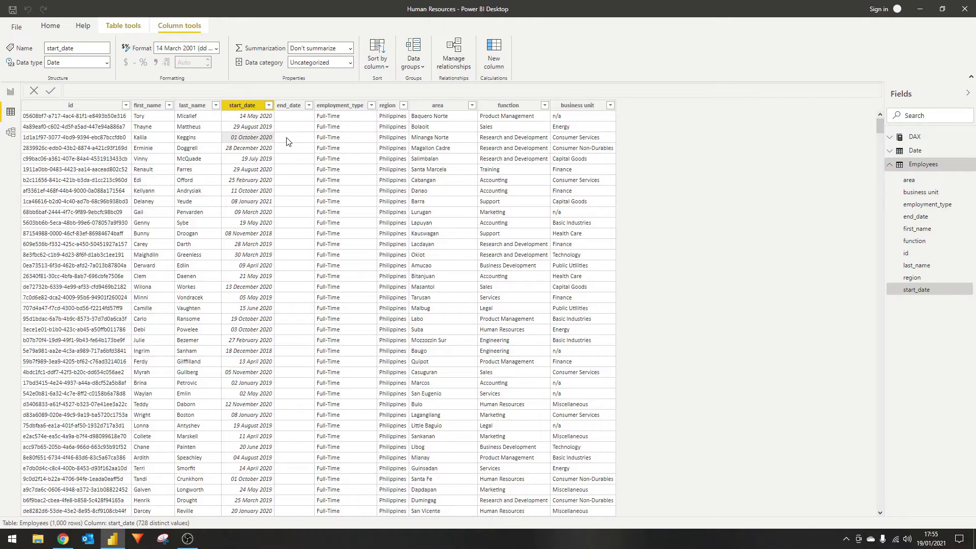
{"action": "left_click", "coordinate": [10, 93]}
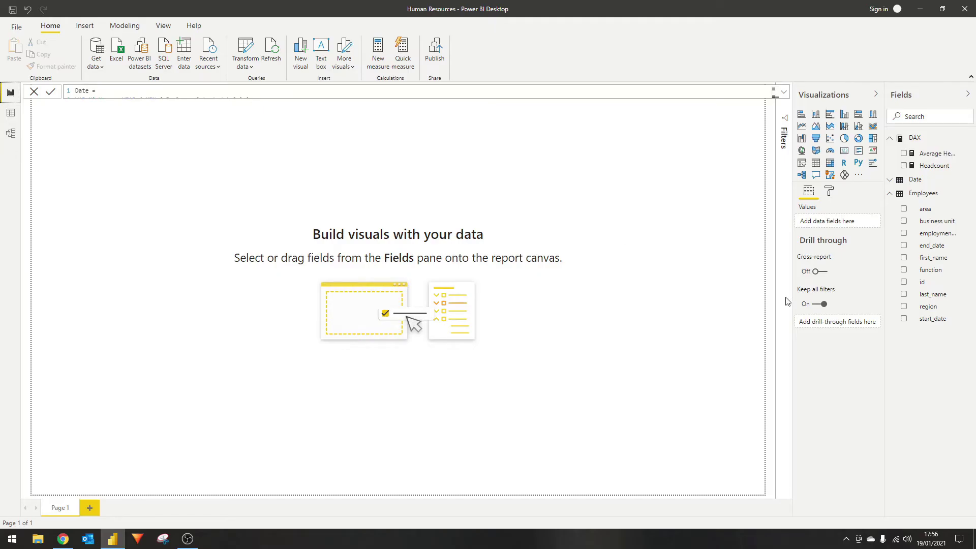
Step: Build a line chart of Count of id by start_date
{"action": "left_click", "coordinate": [904, 321]}
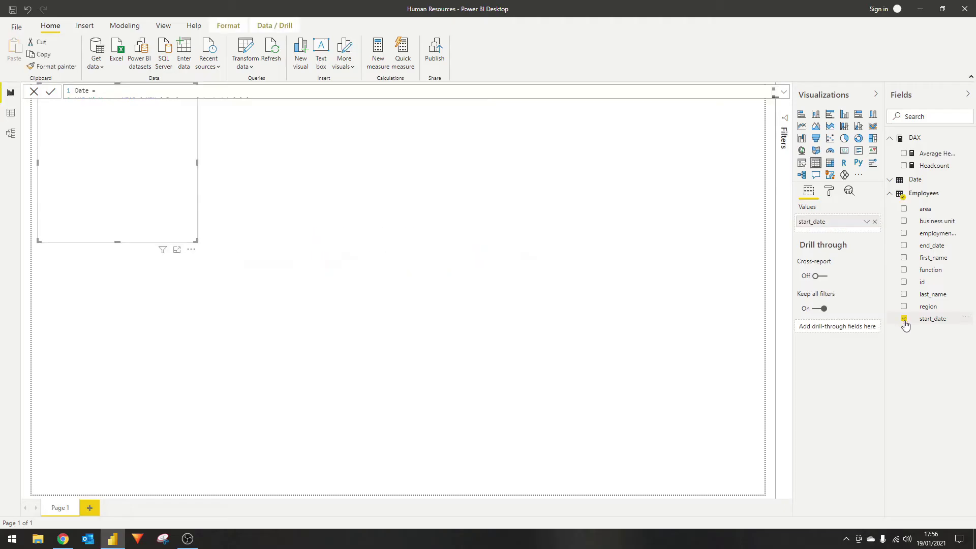
{"action": "left_click", "coordinate": [904, 282]}
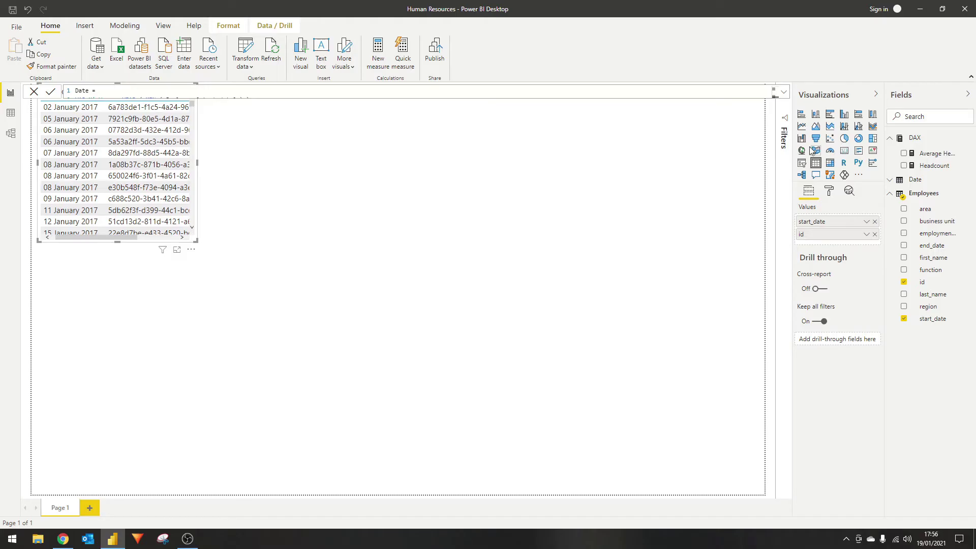
{"action": "left_click", "coordinate": [801, 126]}
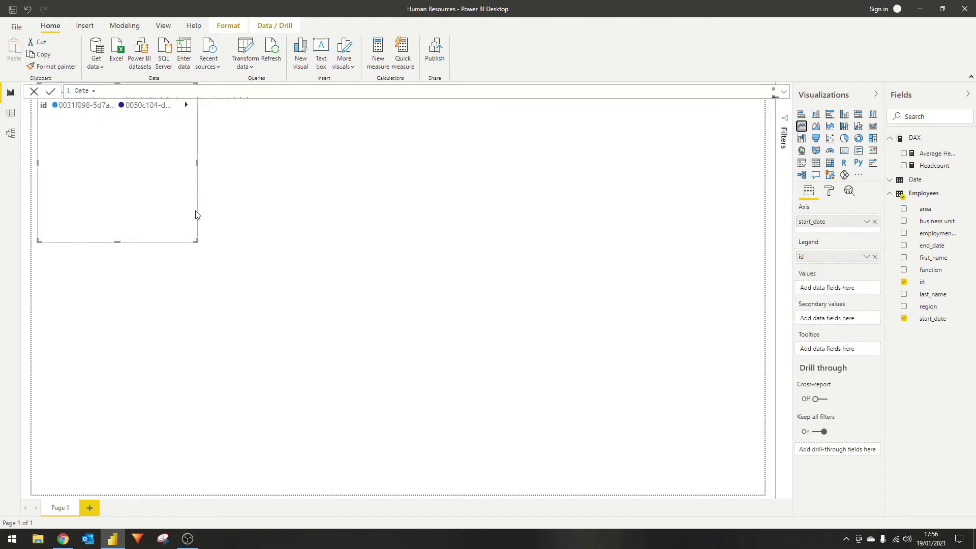
{"action": "left_click_drag", "start_coordinate": [197, 242], "coordinate": [462, 371]}
{"action": "left_click_drag", "start_coordinate": [248, 187], "coordinate": [349, 217]}
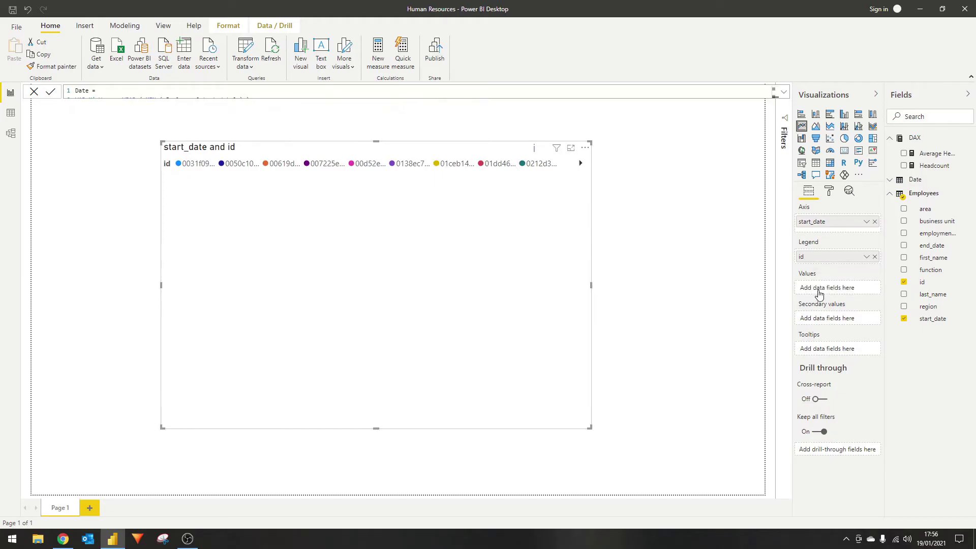
{"action": "left_click_drag", "start_coordinate": [819, 294], "coordinate": [819, 295]}
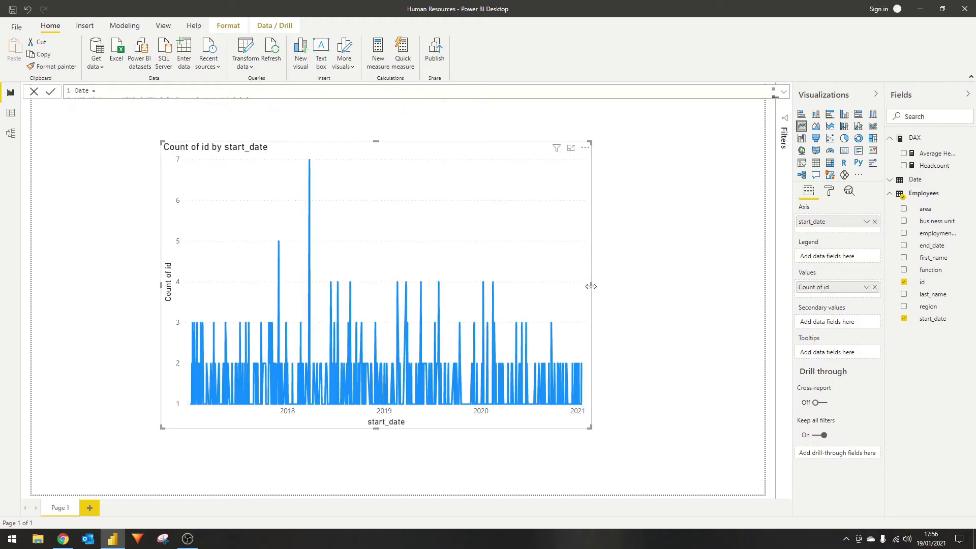
Step: Widen the line chart and shift it left on the page
{"action": "left_click_drag", "start_coordinate": [591, 286], "coordinate": [751, 284]}
{"action": "left_click_drag", "start_coordinate": [473, 146], "coordinate": [436, 154]}
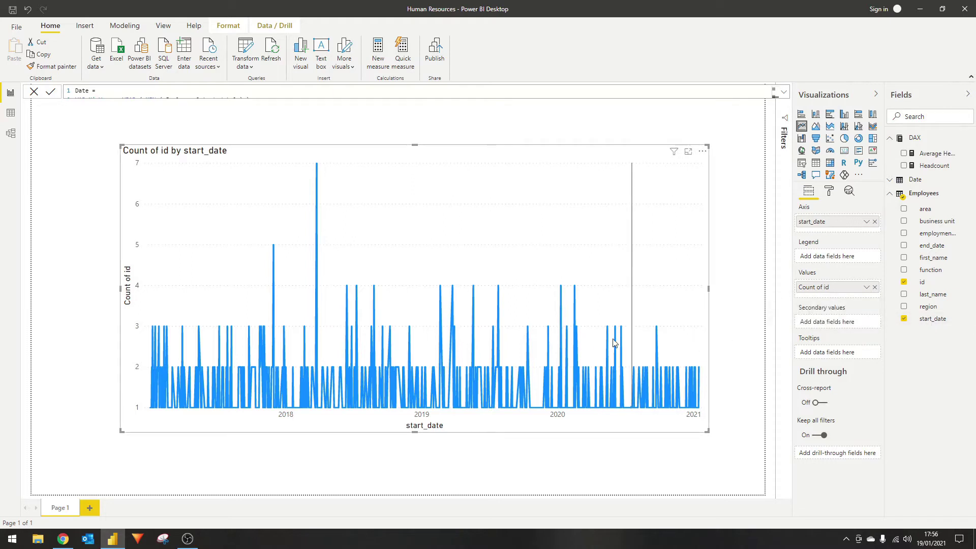
{"action": "mouse_move", "coordinate": [512, 356]}
{"action": "left_click_drag", "start_coordinate": [708, 288], "coordinate": [738, 289]}
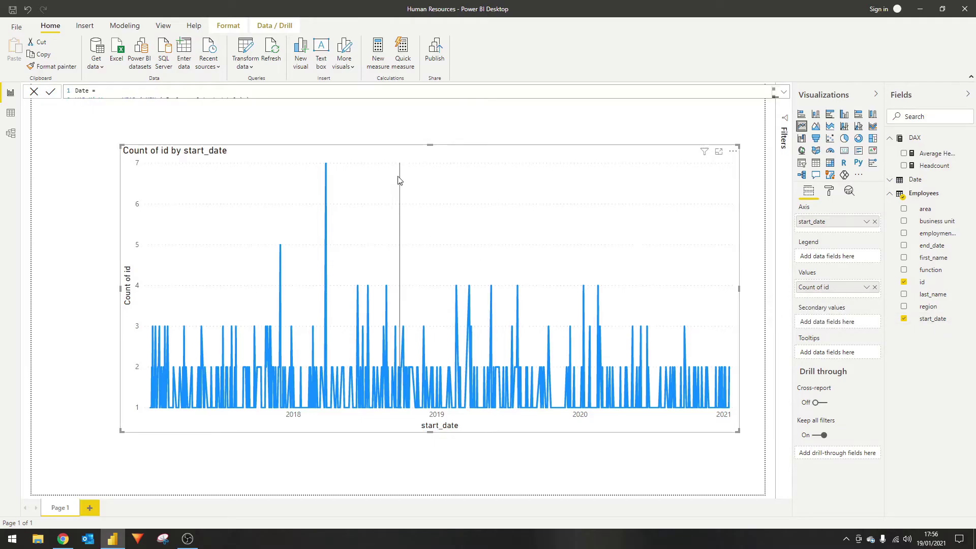
{"action": "left_click_drag", "start_coordinate": [390, 150], "coordinate": [371, 156]}
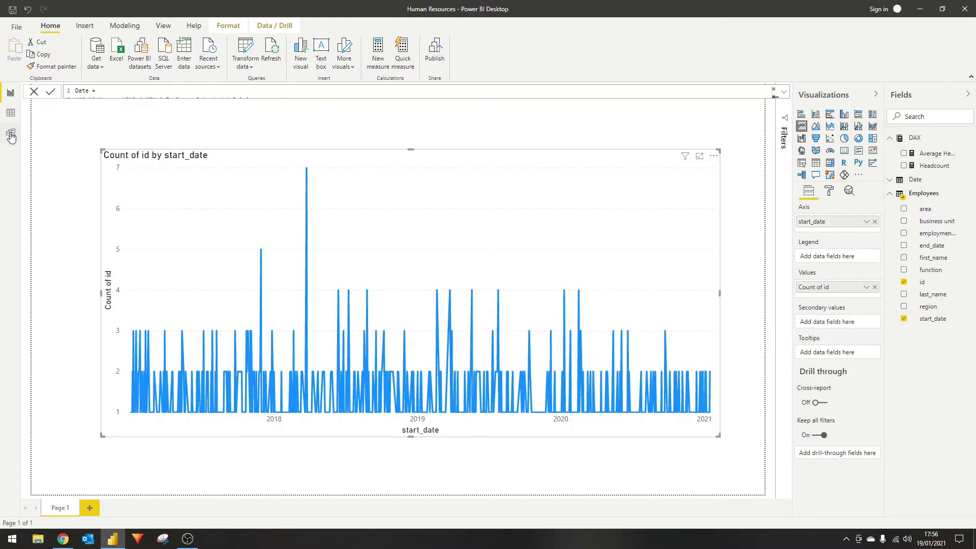
Step: Relate the Date table's Date to Employees start_date one-to-many in Model view
{"action": "left_click", "coordinate": [890, 182]}
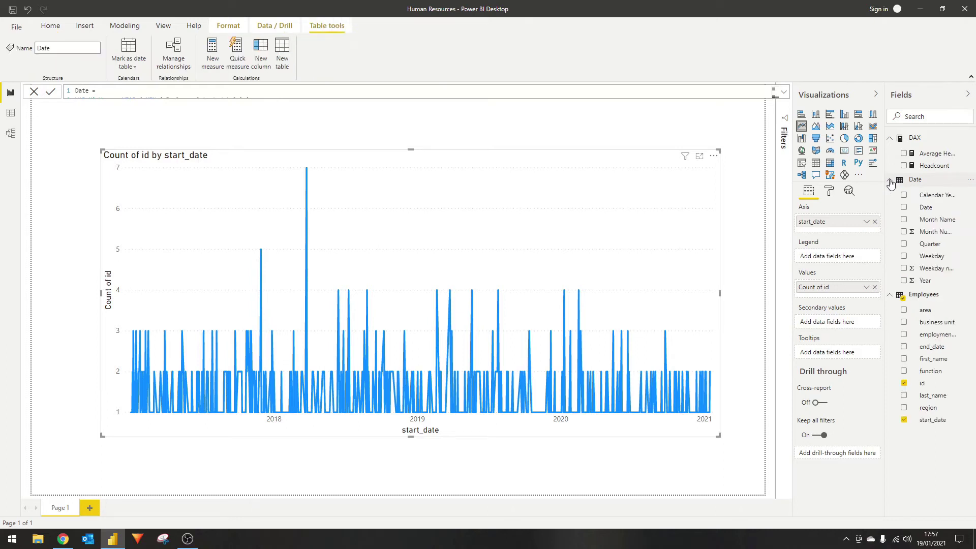
{"action": "left_click", "coordinate": [890, 182]}
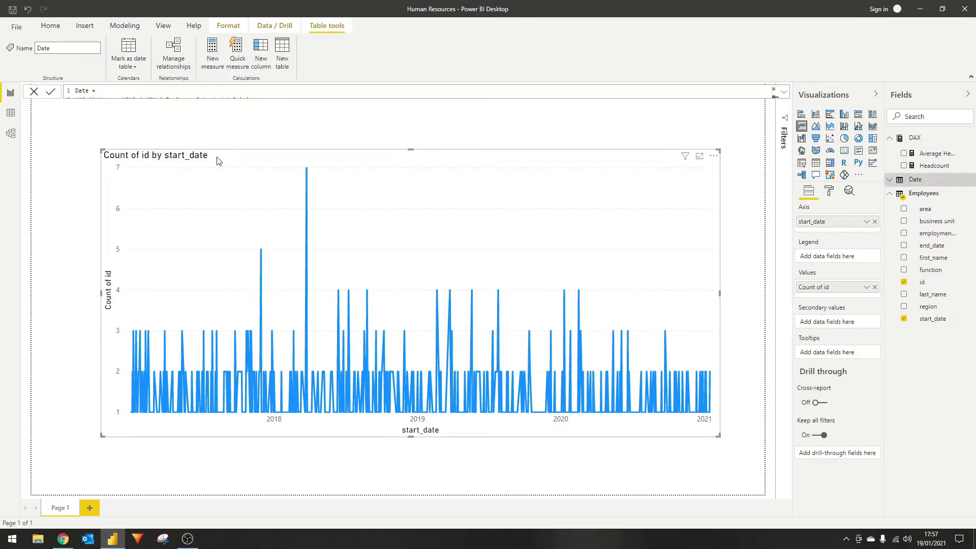
{"action": "left_click", "coordinate": [10, 137]}
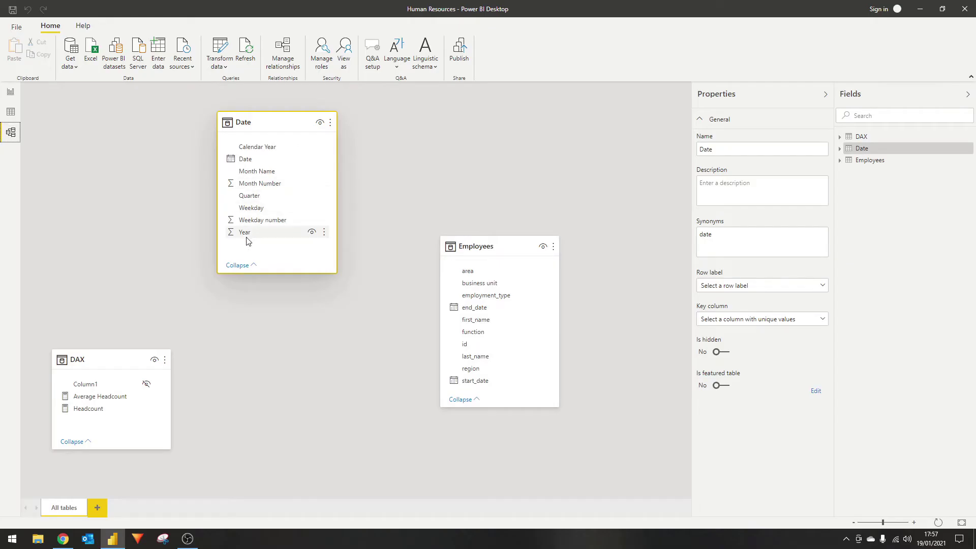
{"action": "left_click_drag", "start_coordinate": [247, 162], "coordinate": [476, 385]}
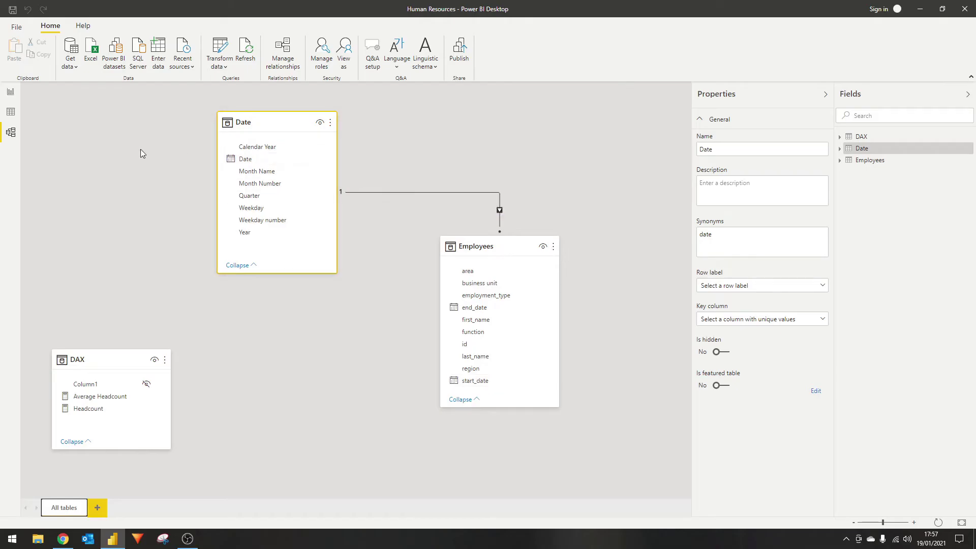
{"action": "left_click", "coordinate": [11, 93]}
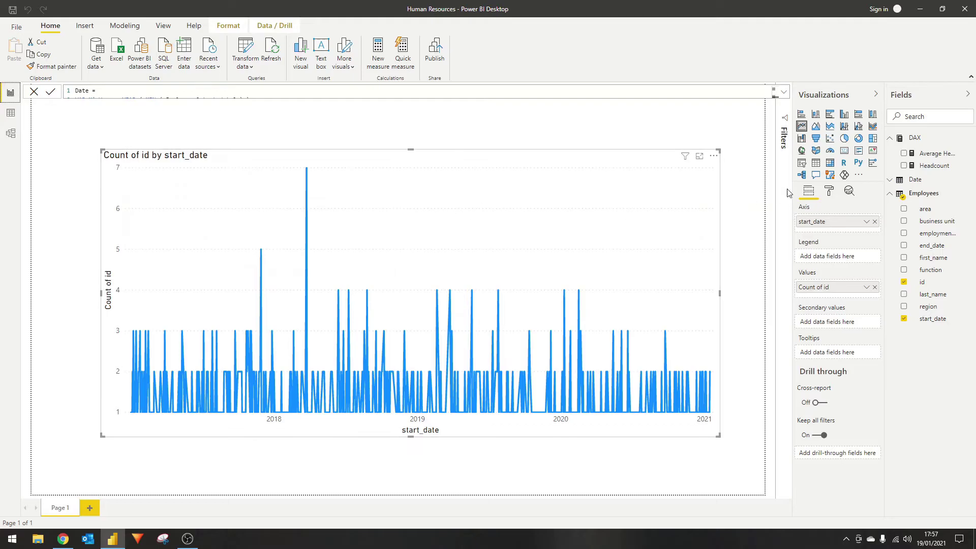
Step: Replace start_date on the chart's axis with Date, Year and Month Name, expanded to month level
{"action": "left_click", "coordinate": [890, 180]}
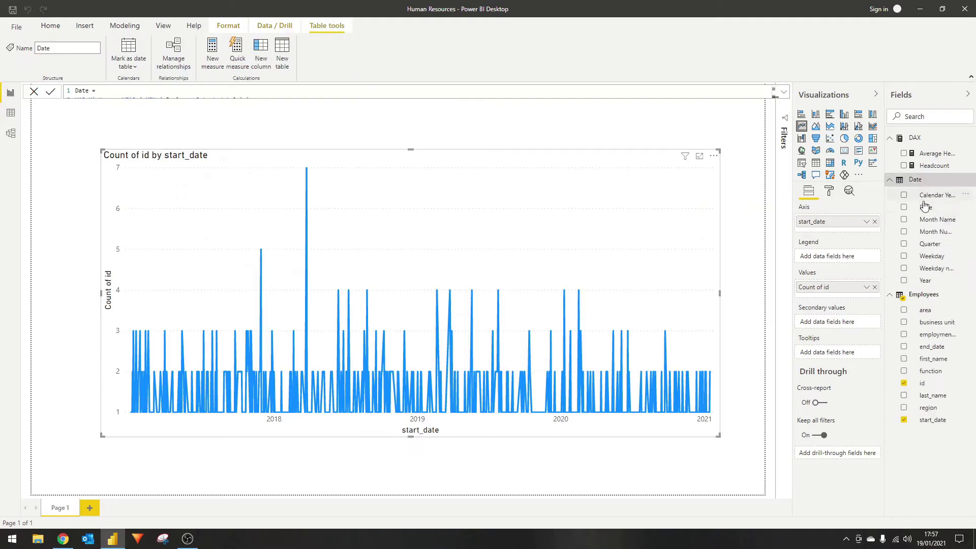
{"action": "left_click_drag", "start_coordinate": [926, 208], "coordinate": [863, 223]}
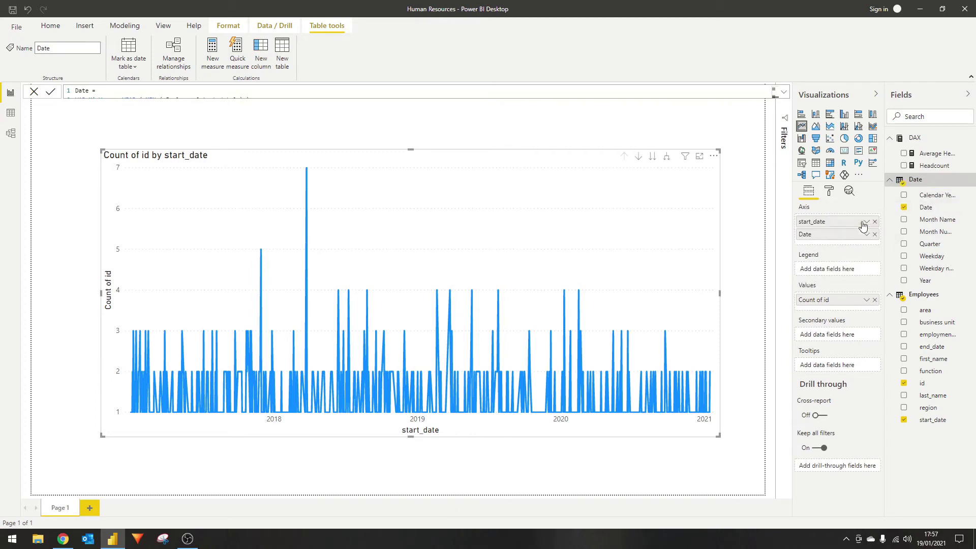
{"action": "left_click", "coordinate": [875, 222]}
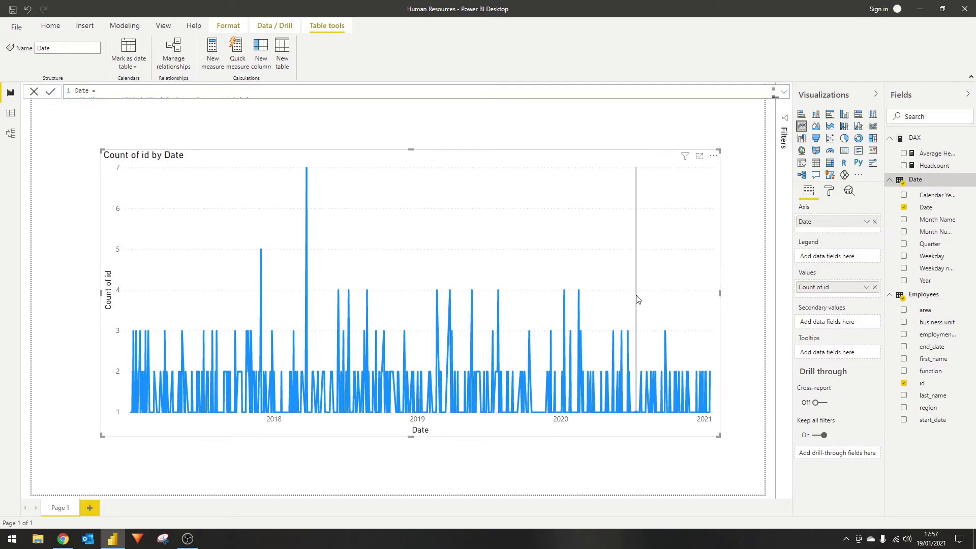
{"action": "mouse_move", "coordinate": [636, 295]}
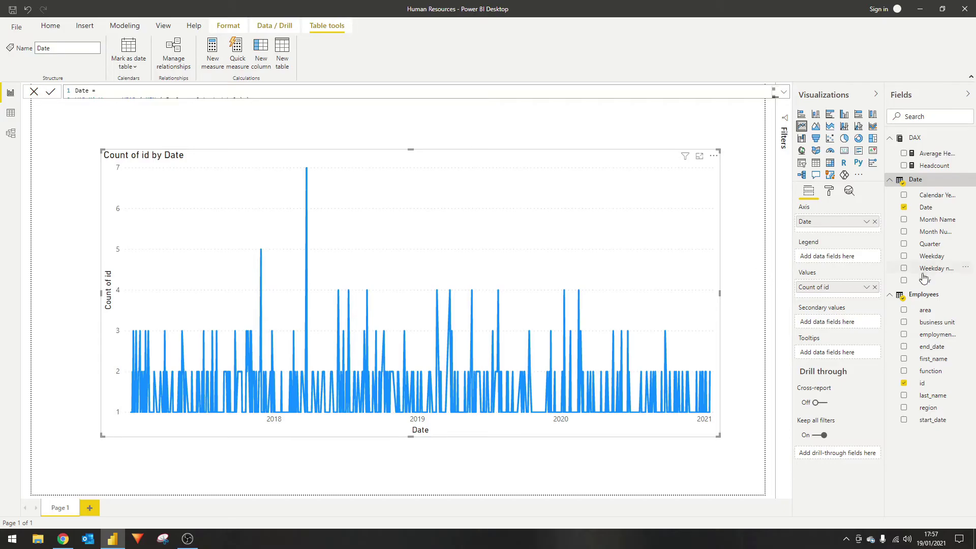
{"action": "left_click_drag", "start_coordinate": [925, 281], "coordinate": [835, 222]}
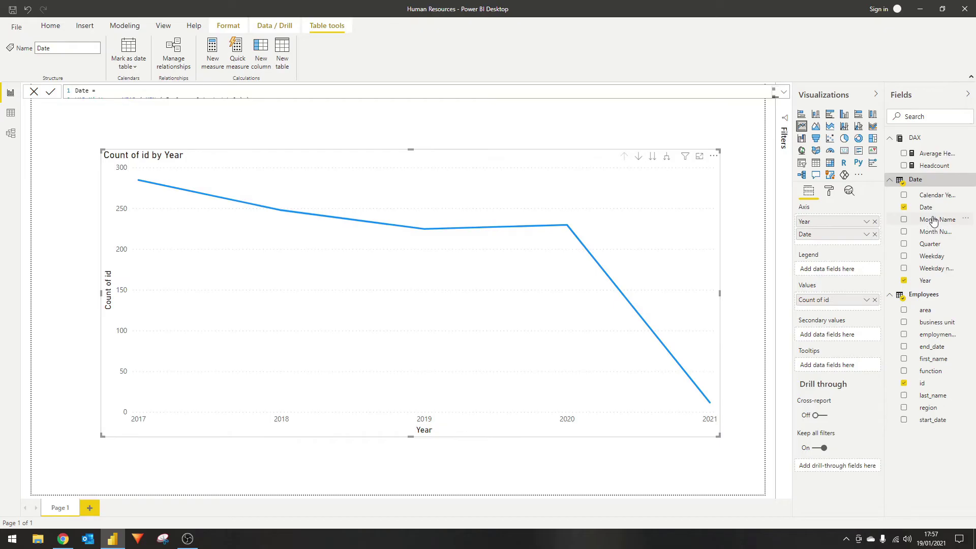
{"action": "left_click_drag", "start_coordinate": [933, 220], "coordinate": [836, 247]}
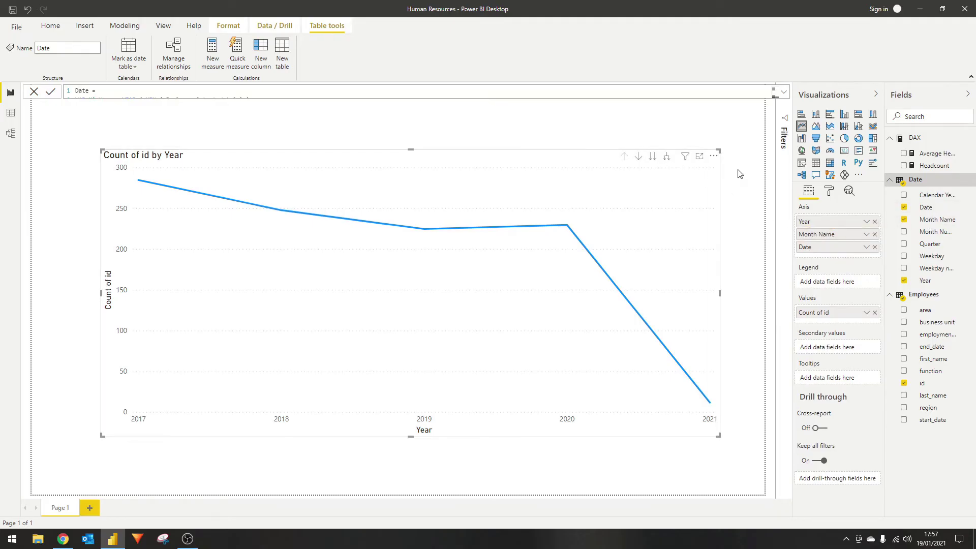
{"action": "left_click", "coordinate": [667, 157]}
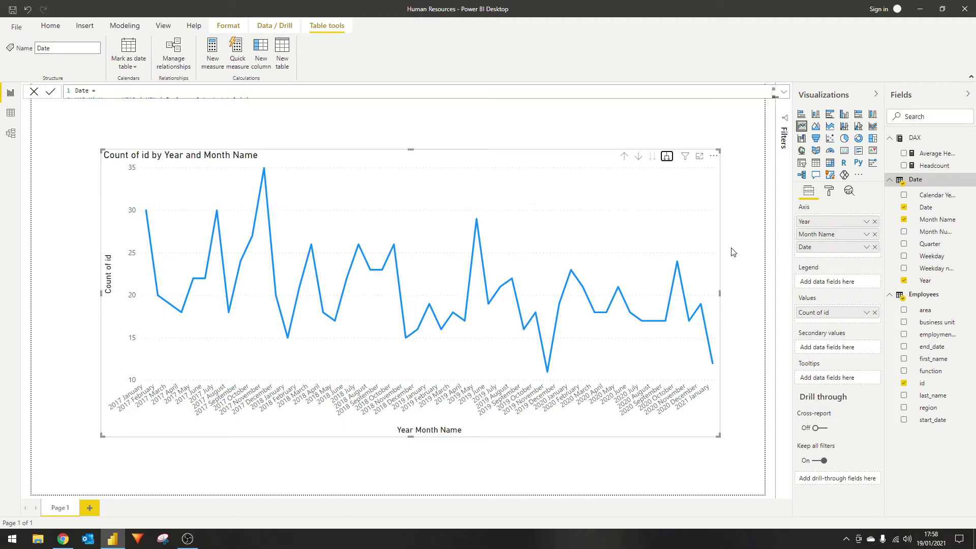
Step: Move the line chart to the page's left edge and make it narrower
{"action": "left_click_drag", "start_coordinate": [561, 163], "coordinate": [492, 168]}
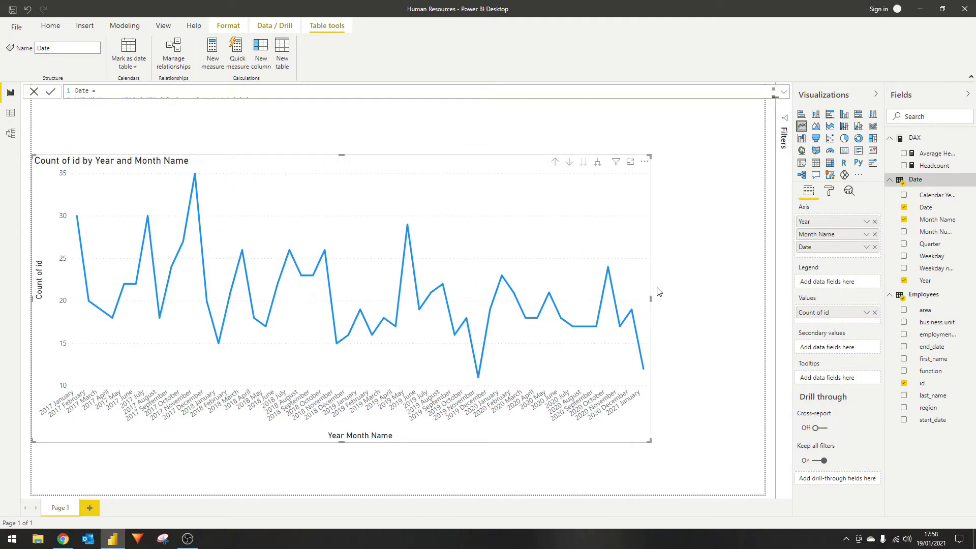
{"action": "left_click_drag", "start_coordinate": [651, 301], "coordinate": [509, 305]}
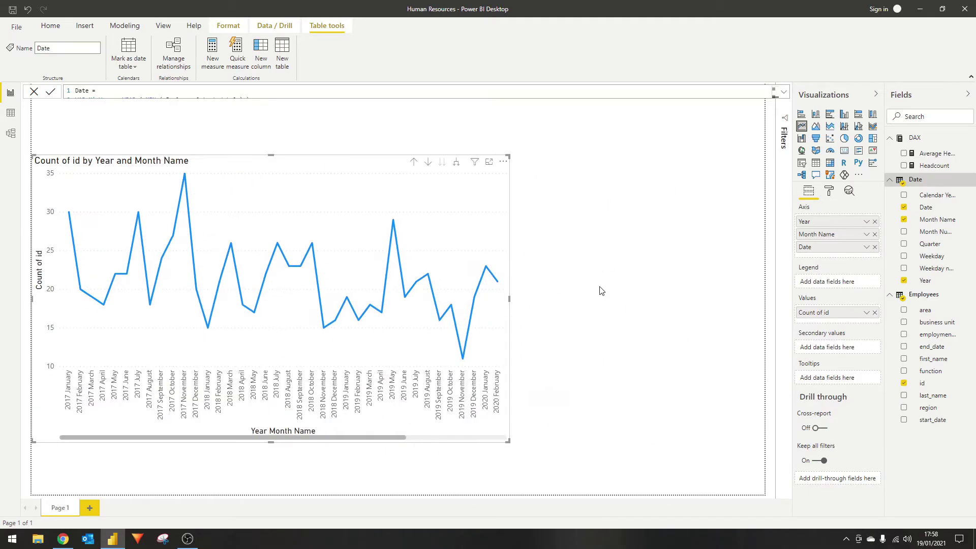
{"action": "left_click", "coordinate": [607, 285]}
{"action": "mouse_move", "coordinate": [285, 216]}
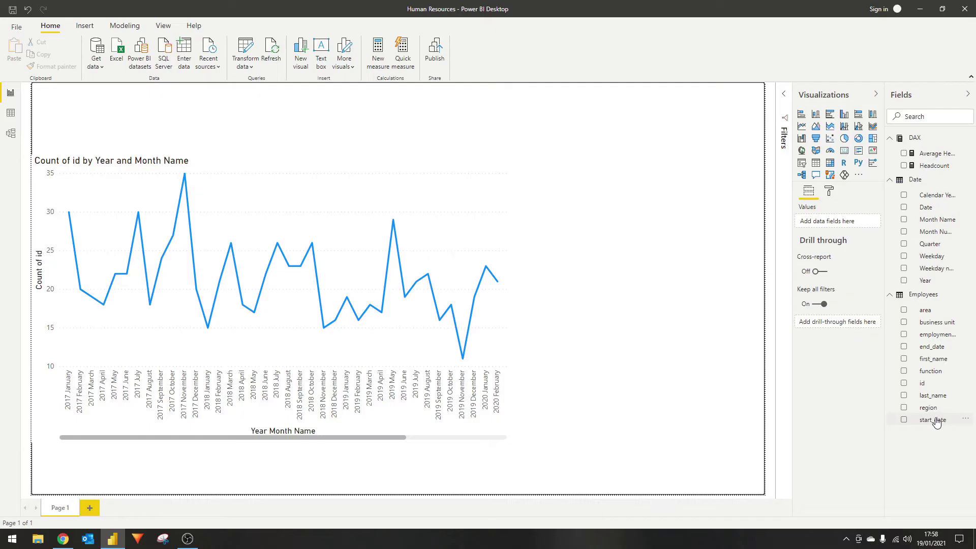
Step: Link Date[Date] to Employees end_date as a second, inactive relationship
{"action": "left_click", "coordinate": [11, 133]}
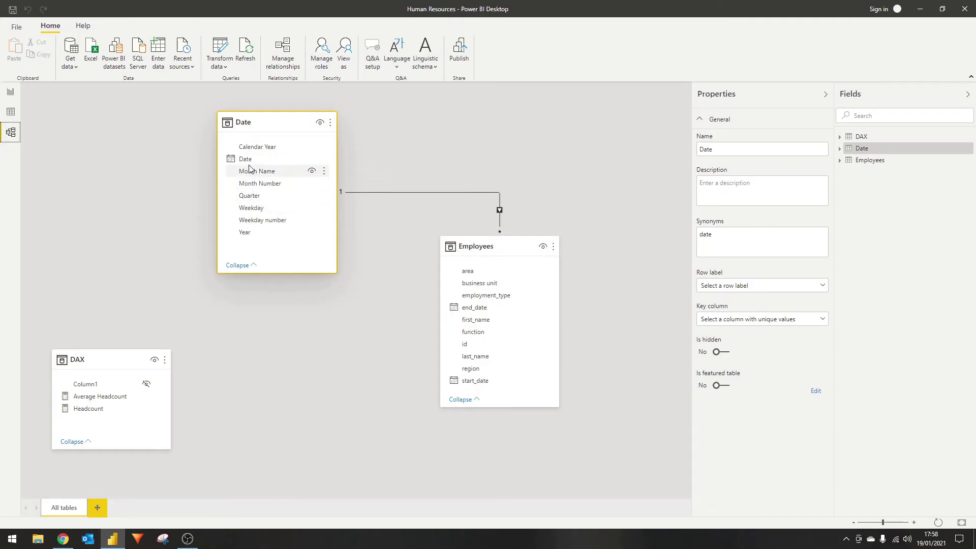
{"action": "left_click_drag", "start_coordinate": [249, 159], "coordinate": [498, 314]}
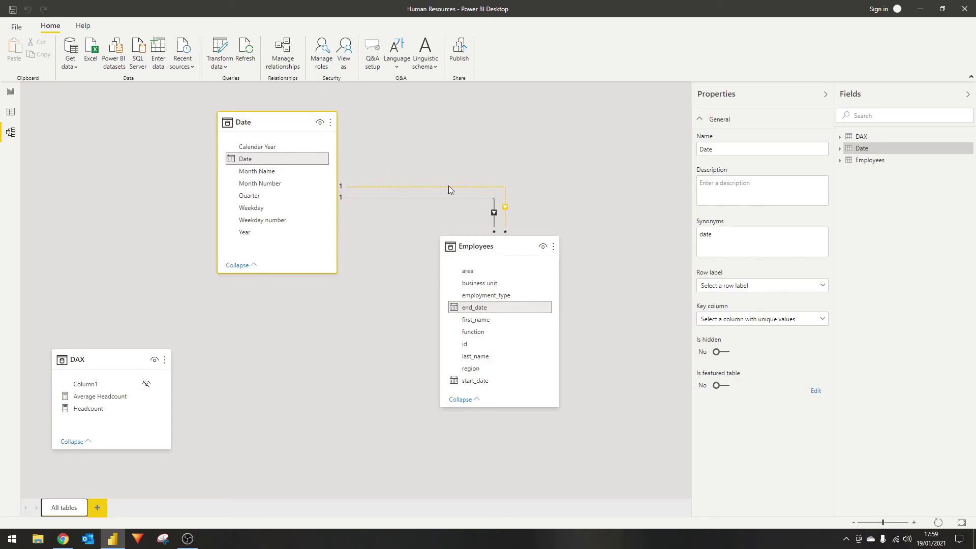
Step: Start a new Leavers measure in the DAX table as CALCULATE(COUNT(Employees[id])
{"action": "left_click", "coordinate": [11, 94]}
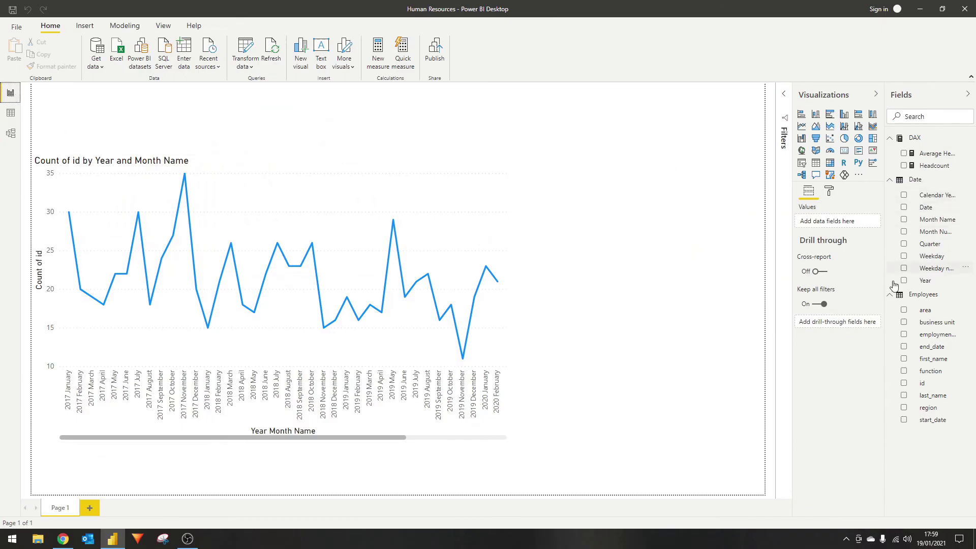
{"action": "right_click", "coordinate": [914, 138]}
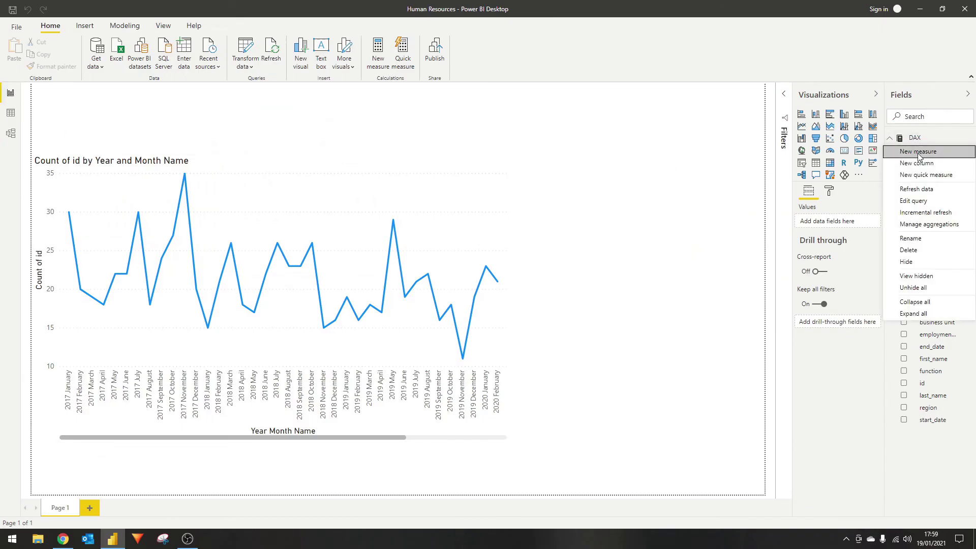
{"action": "left_click", "coordinate": [920, 153]}
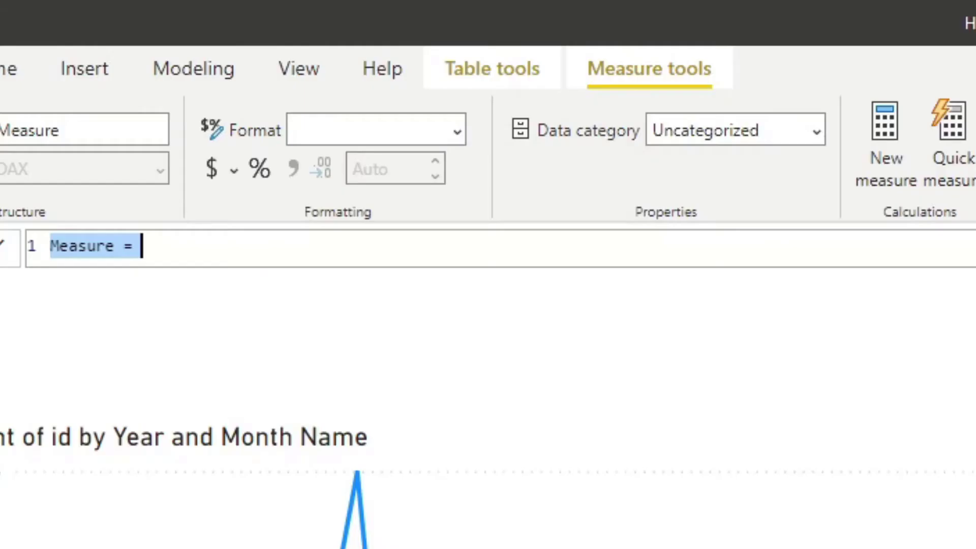
{"action": "type", "text": "Leavers = "}
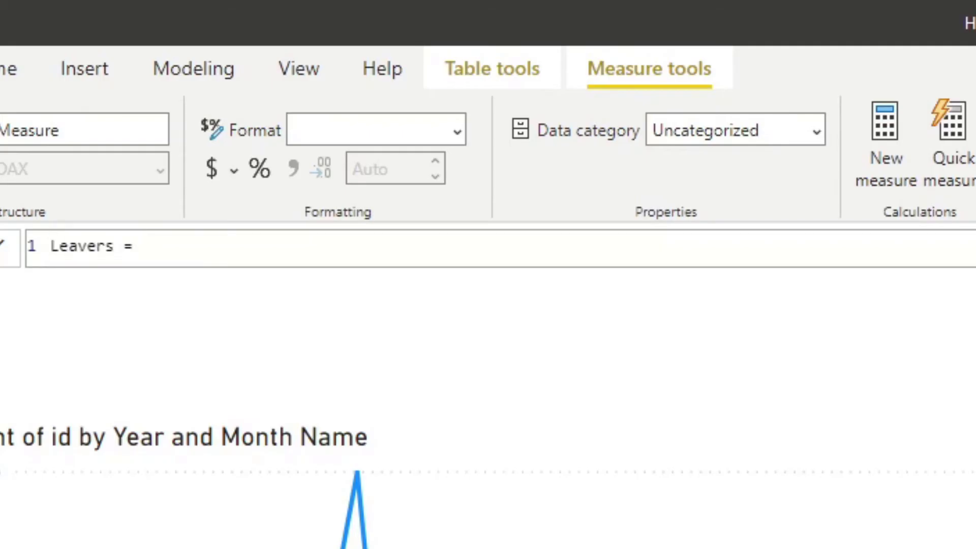
{"action": "type", "text": "CALC"}
{"action": "key", "text": "Tab"}
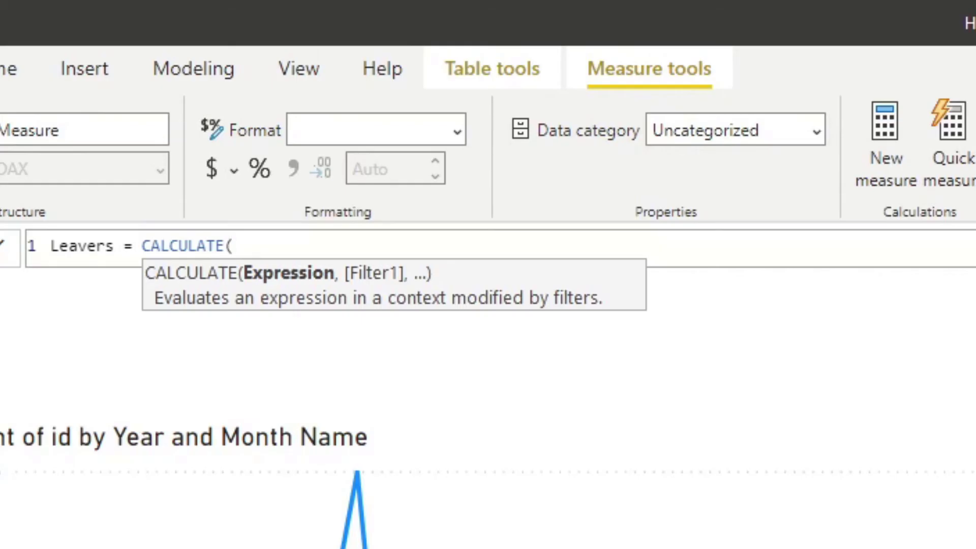
{"action": "type", "text": "co"}
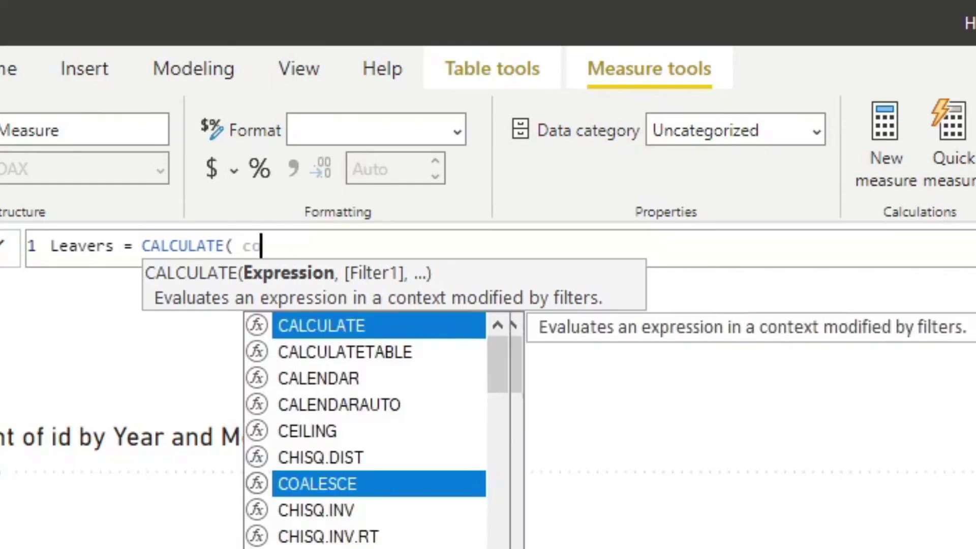
{"action": "type", "text": "unt(id"}
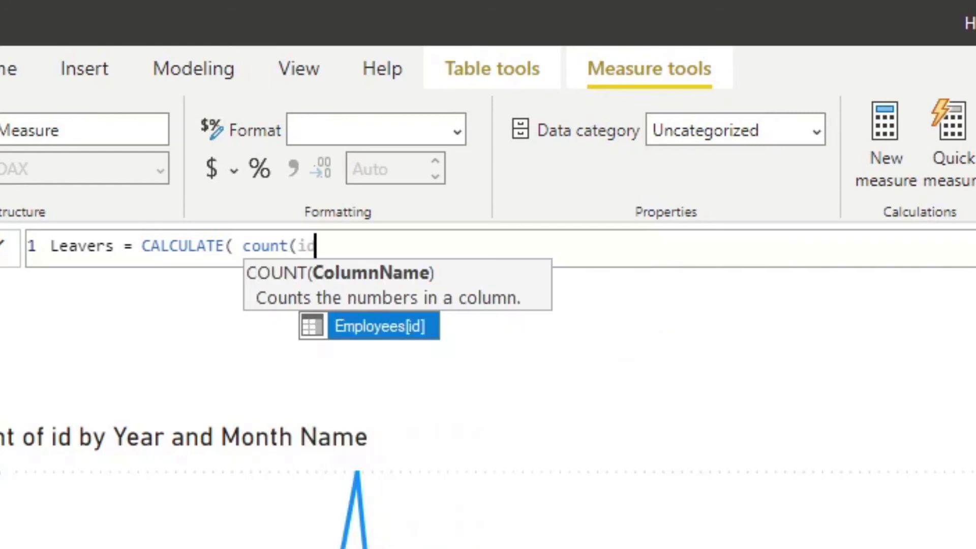
{"action": "key", "text": "Tab"}
Step: Finish Leavers with USERELATIONSHIP('Date'[Date], Employees[end_date]) and commit the measure
{"action": "type", "text": ")"}
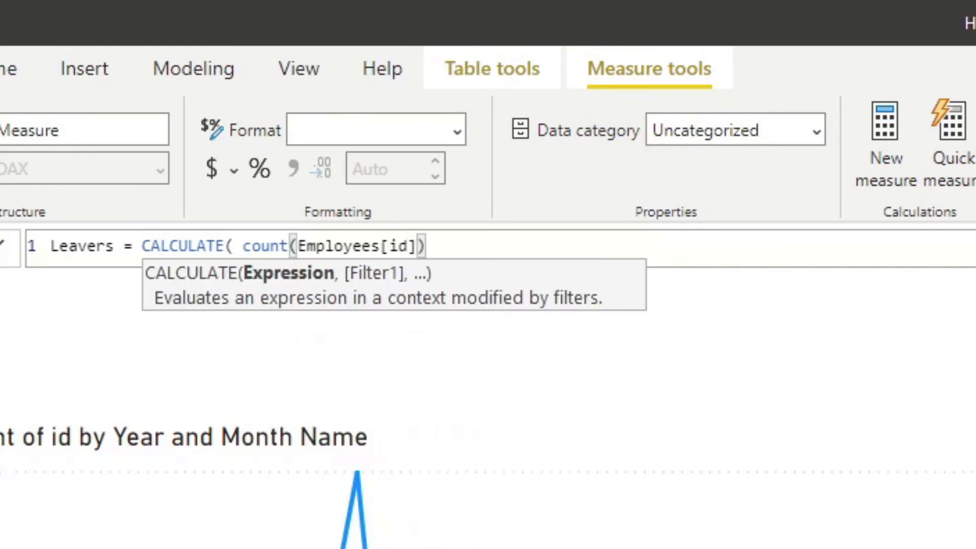
{"action": "type", "text": ", "}
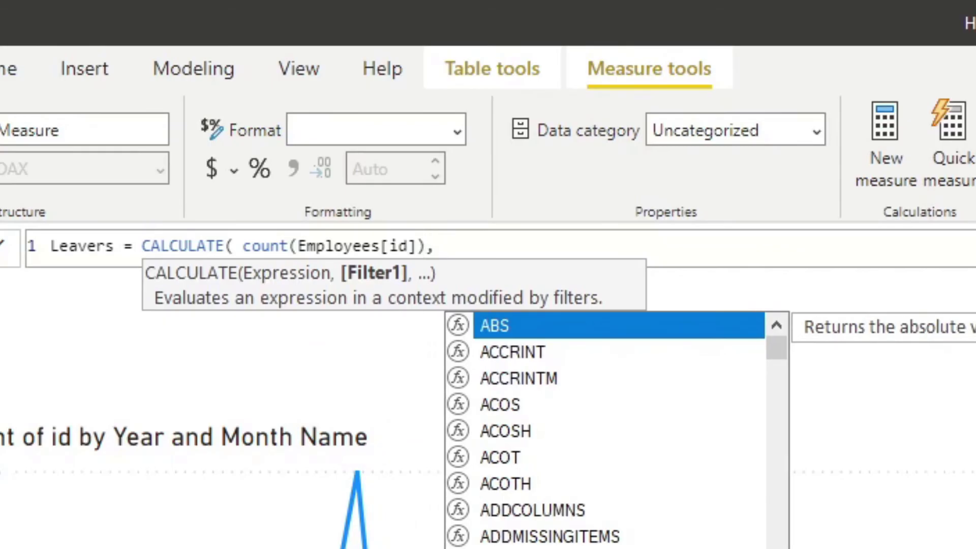
{"action": "type", "text": "USE"}
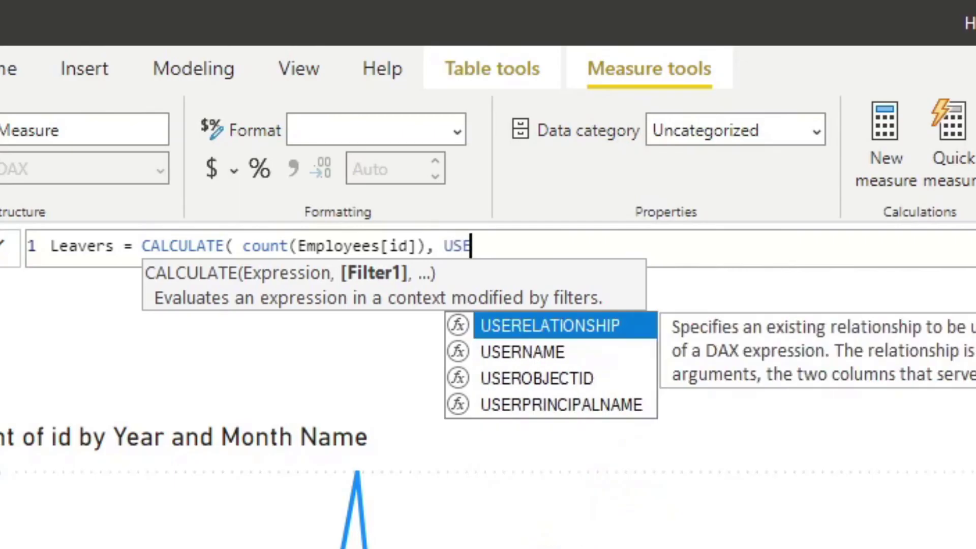
{"action": "key", "text": "Tab"}
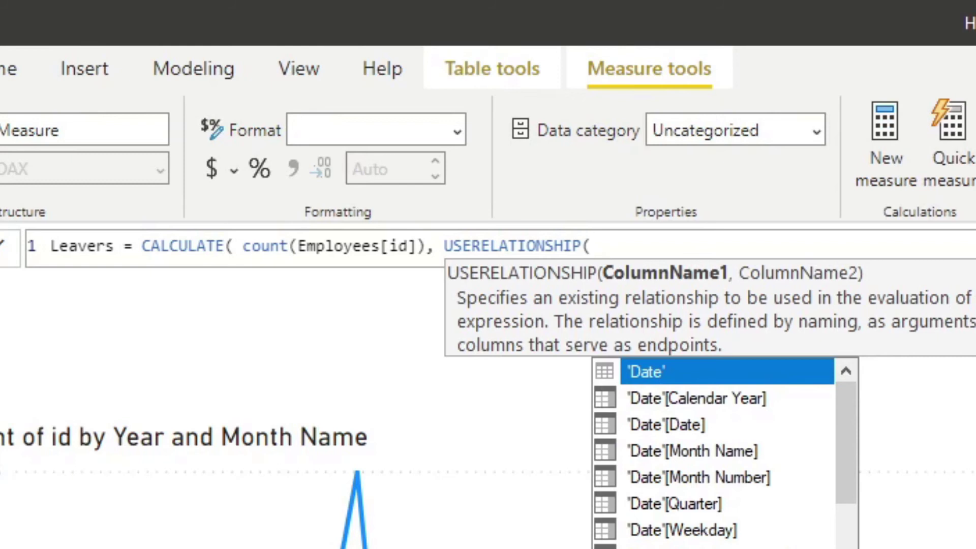
{"action": "type", "text": "date"}
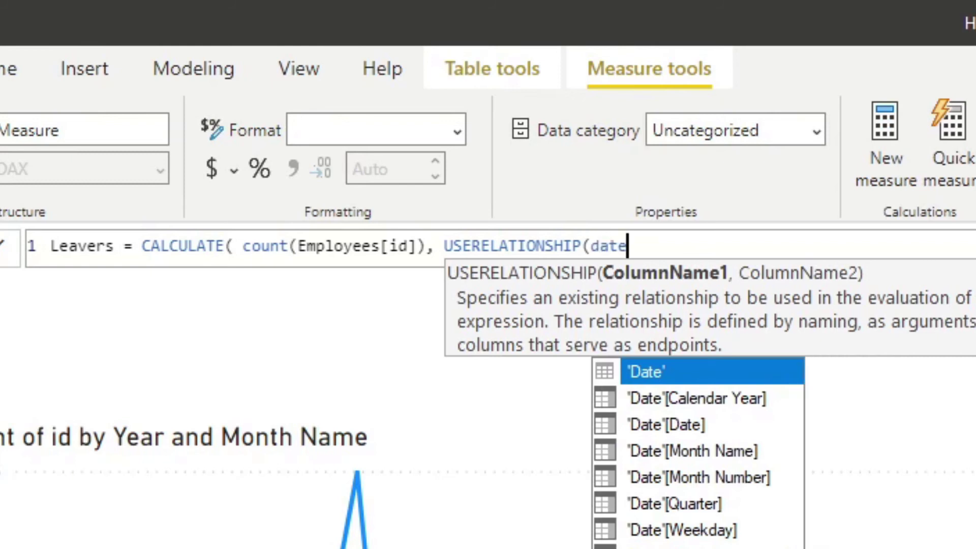
{"action": "key", "text": "Down"}
{"action": "key", "text": "Down"}
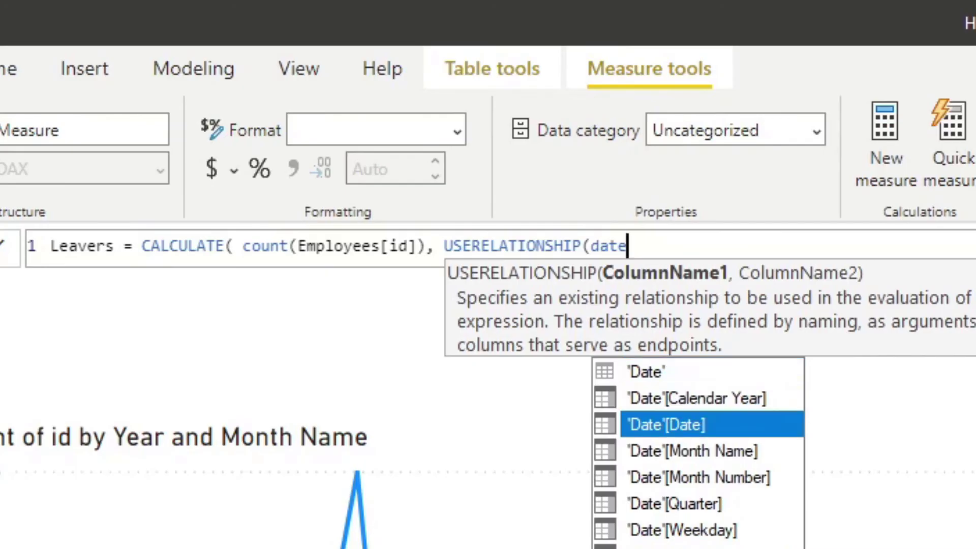
{"action": "key", "text": "Tab"}
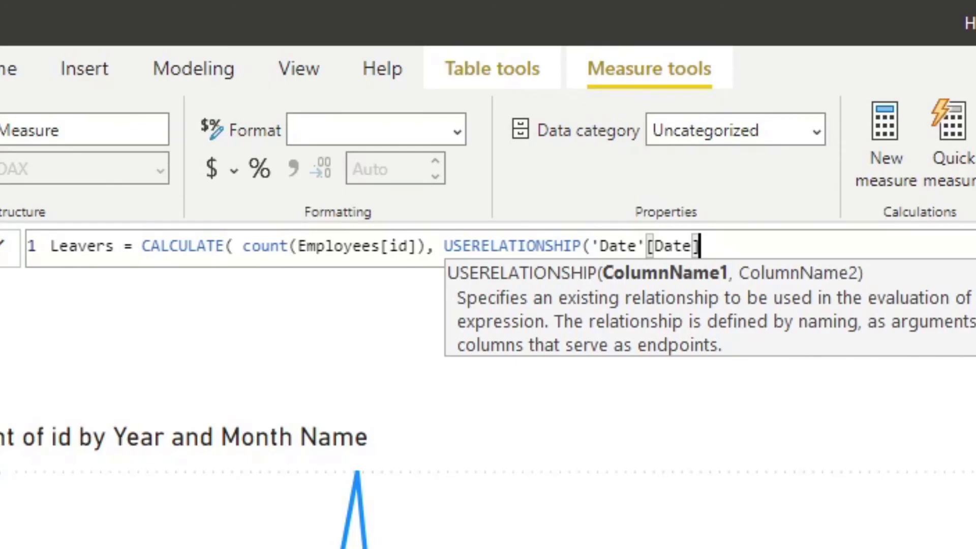
{"action": "type", "text": ","}
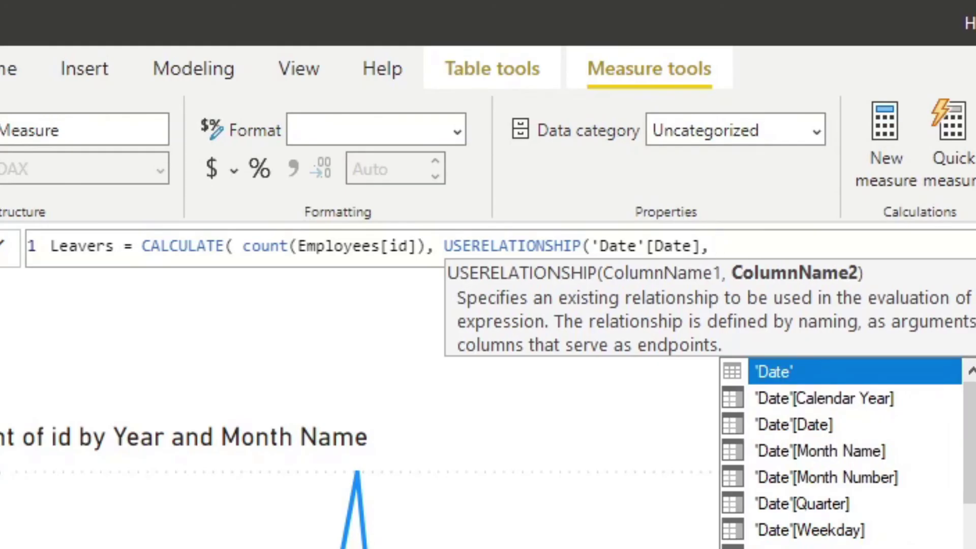
{"action": "type", "text": " end"}
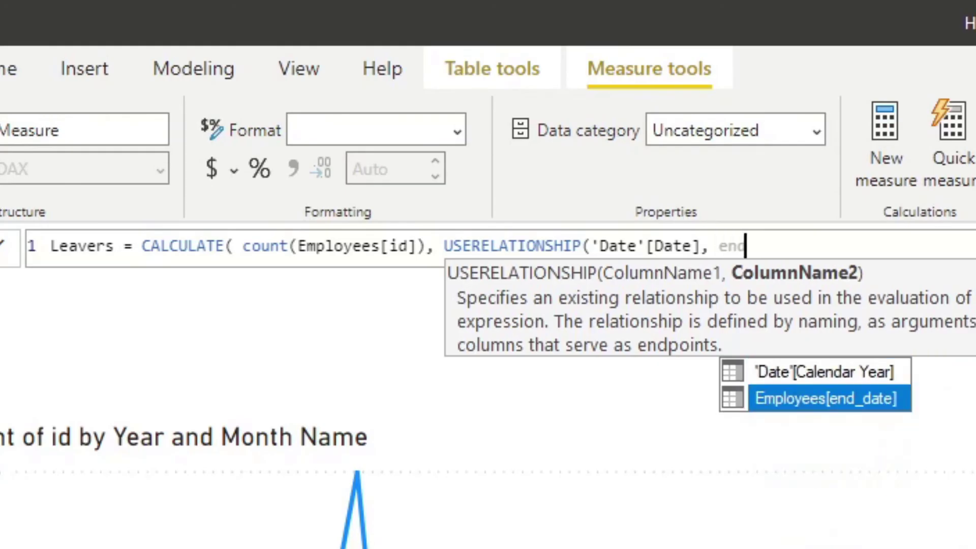
{"action": "key", "text": "Tab"}
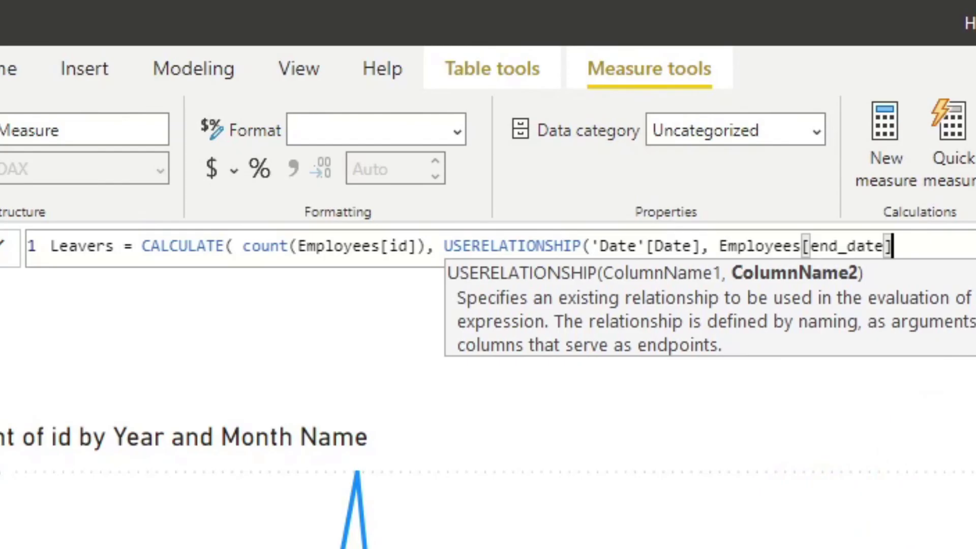
{"action": "type", "text": ")"}
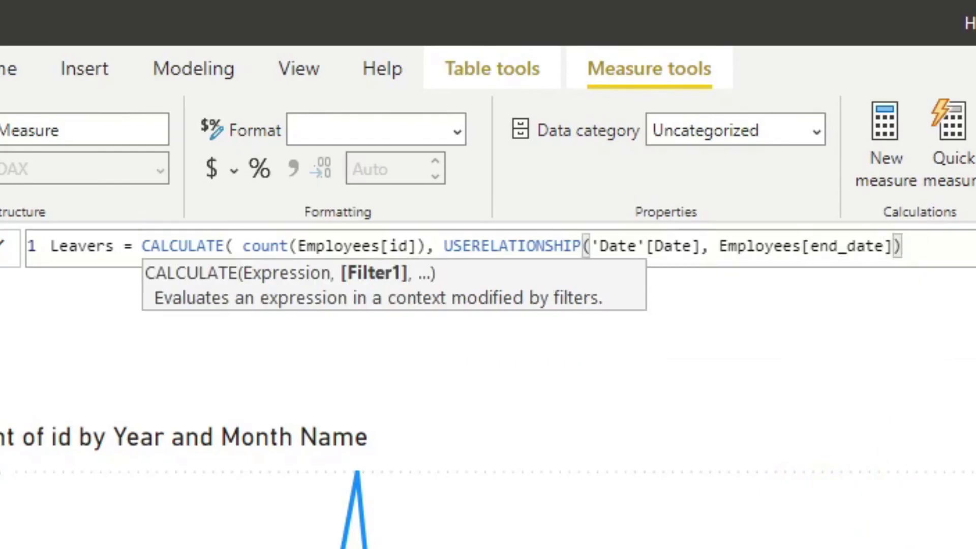
{"action": "type", "text": ")"}
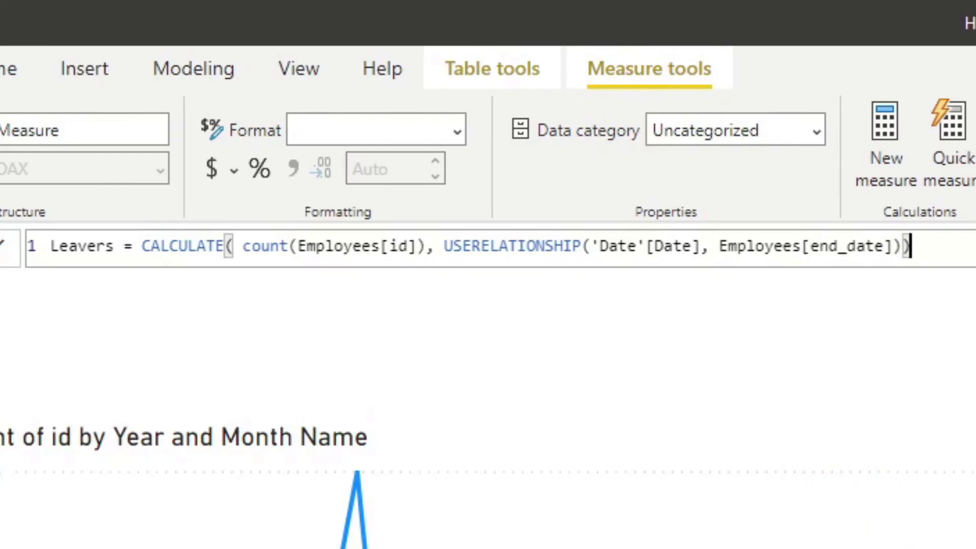
{"action": "key", "text": "Return"}
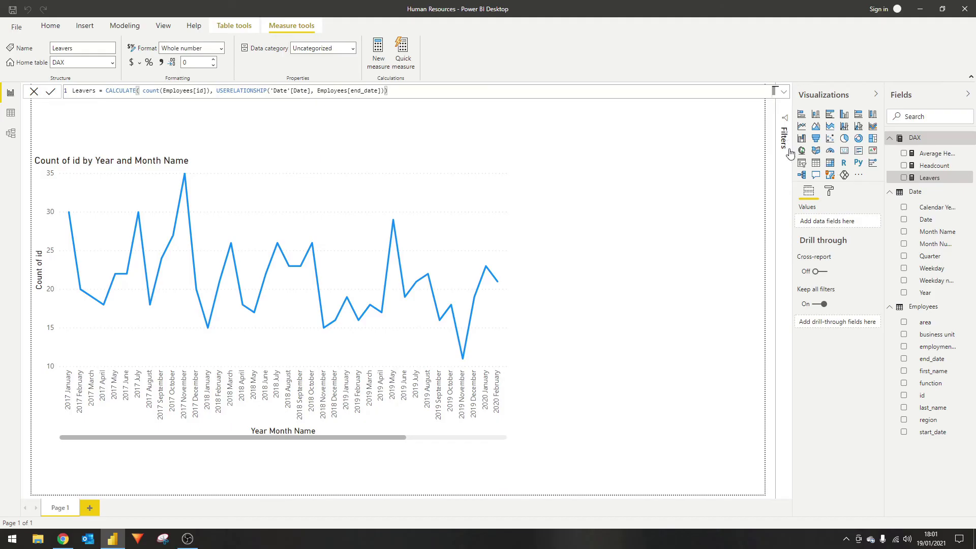
Step: Add the Leavers measure as a second line on the chart and reposition the visual
{"action": "left_click", "coordinate": [371, 164]}
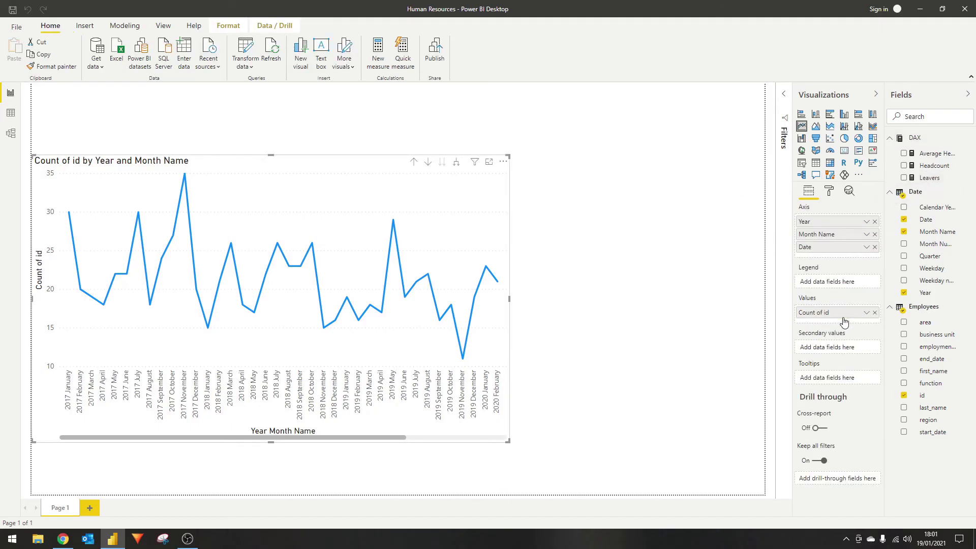
{"action": "left_click_drag", "start_coordinate": [843, 321], "coordinate": [844, 322]}
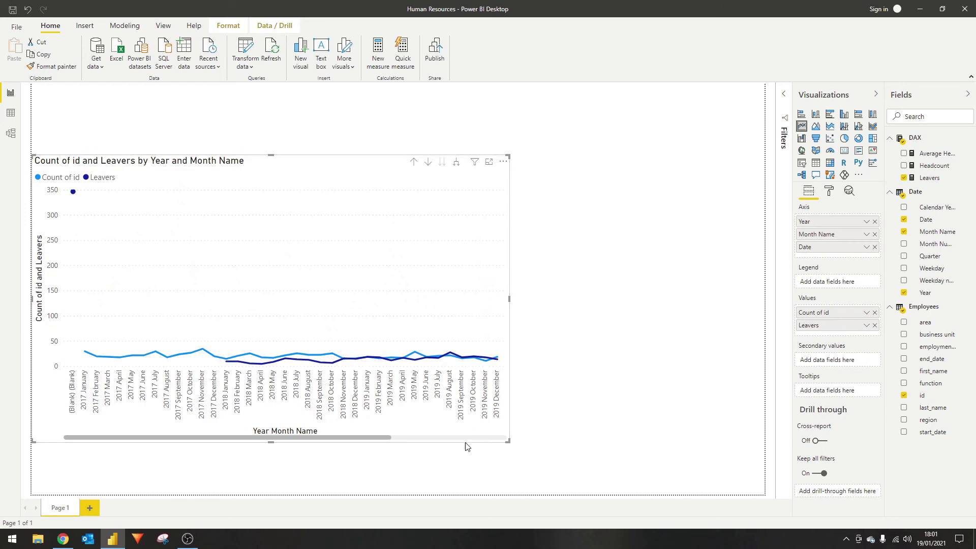
{"action": "left_click_drag", "start_coordinate": [382, 437], "coordinate": [489, 434]}
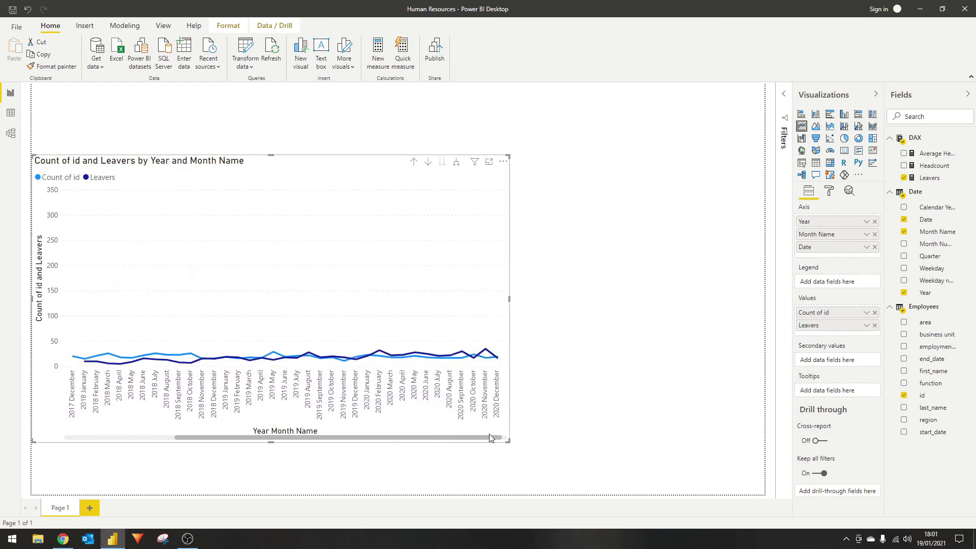
{"action": "left_click_drag", "start_coordinate": [379, 168], "coordinate": [414, 149]}
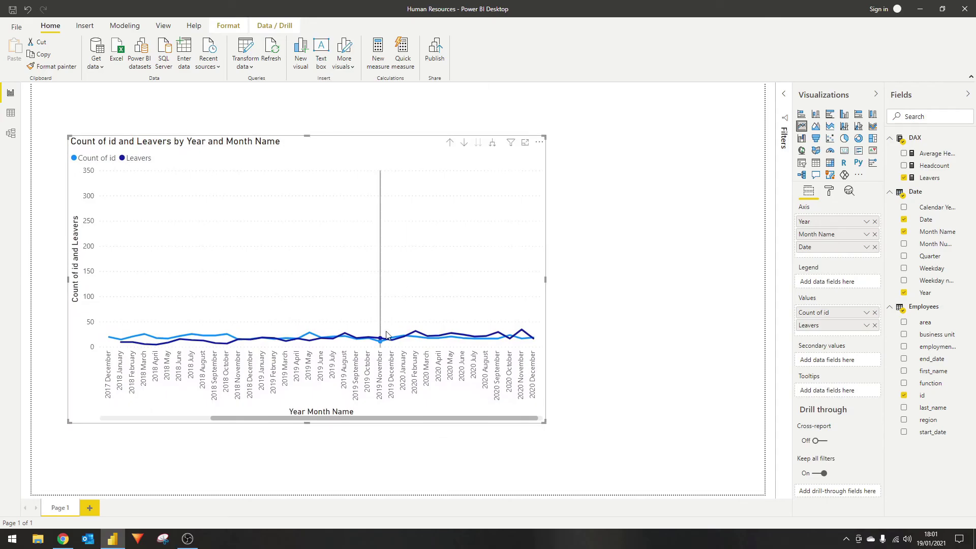
{"action": "mouse_move", "coordinate": [386, 335]}
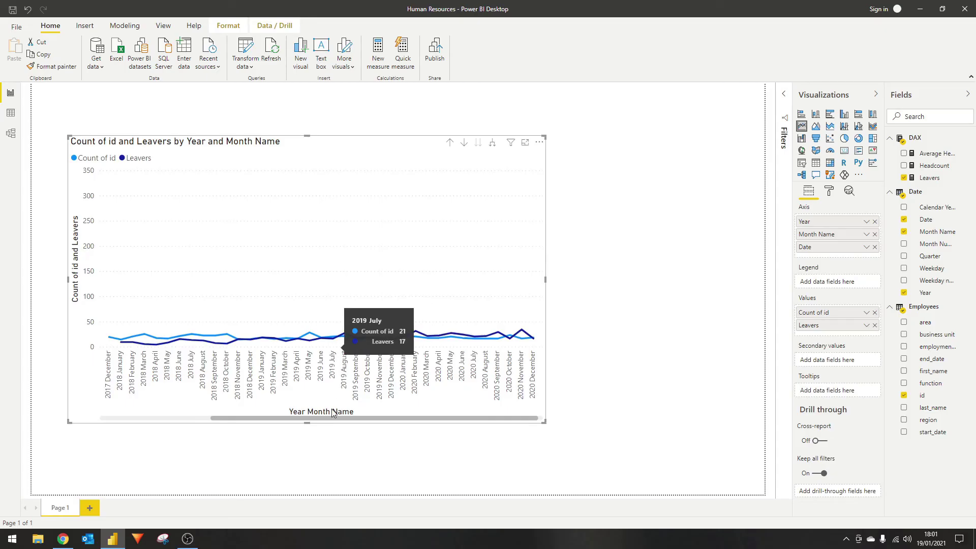
{"action": "left_click_drag", "start_coordinate": [317, 418], "coordinate": [196, 426]}
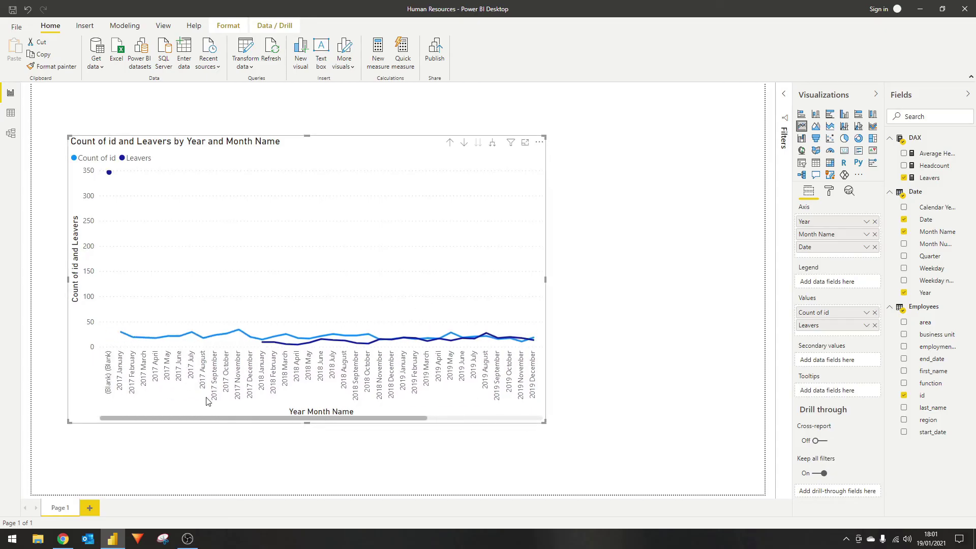
{"action": "mouse_move", "coordinate": [275, 283]}
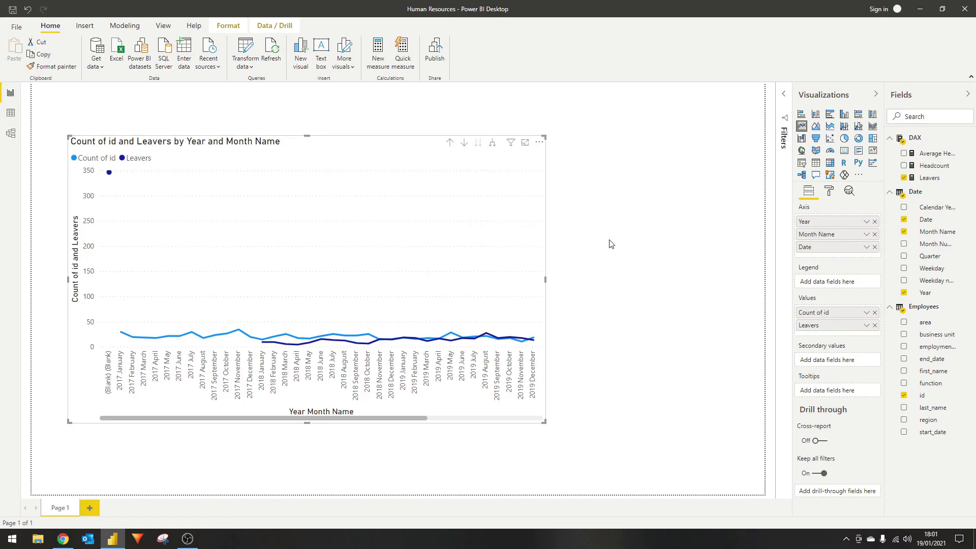
Step: Append + 0 to the Leavers formula so months without leavers plot as zero
{"action": "left_click", "coordinate": [929, 178]}
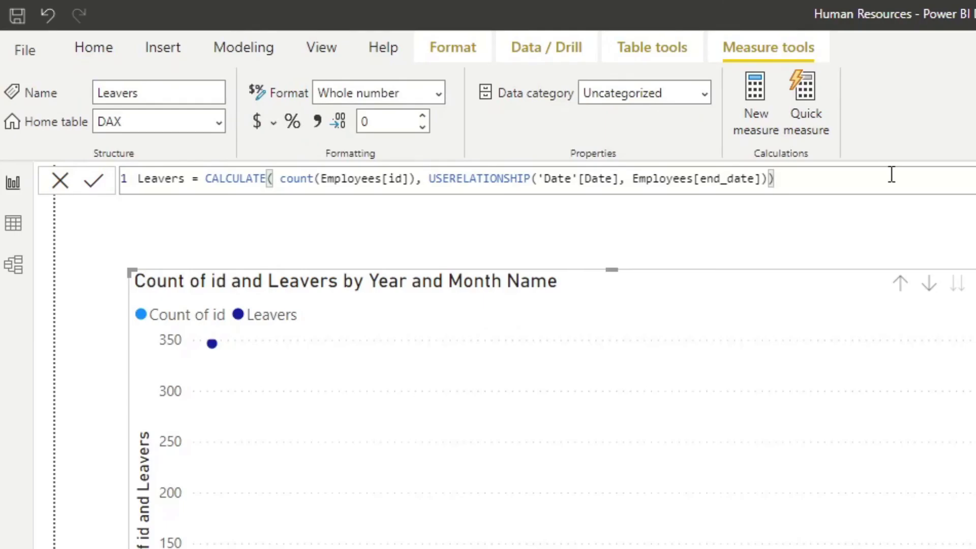
{"action": "type", "text": "+ 0"}
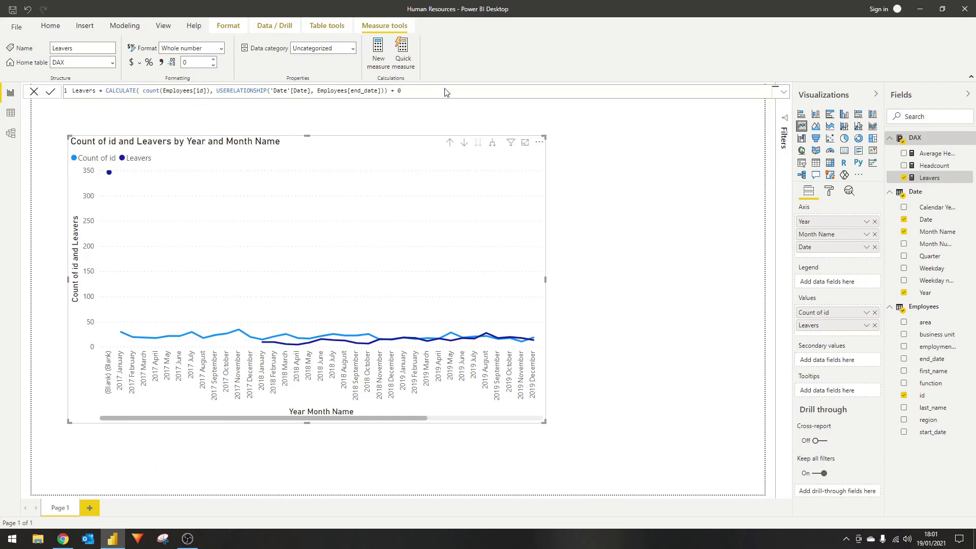
{"action": "key", "text": "Return"}
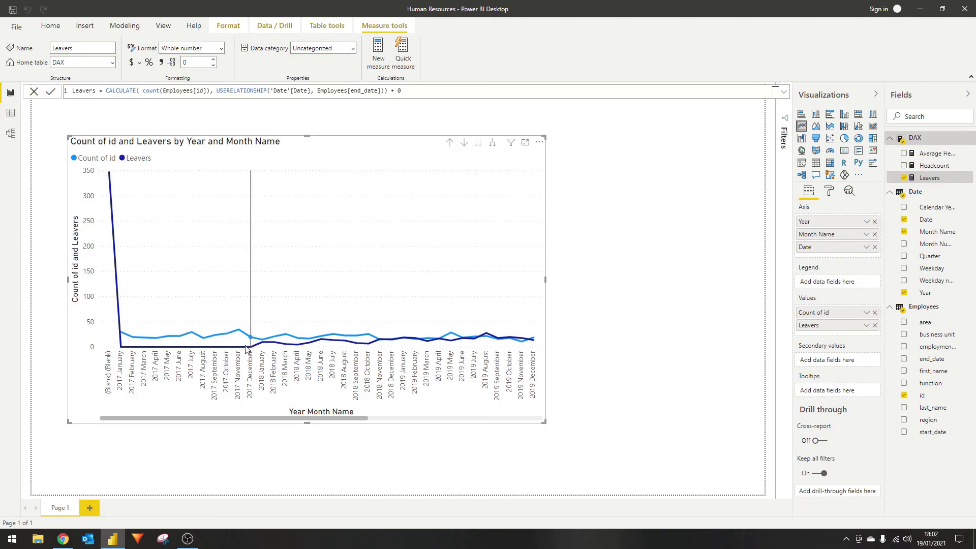
{"action": "mouse_move", "coordinate": [249, 348]}
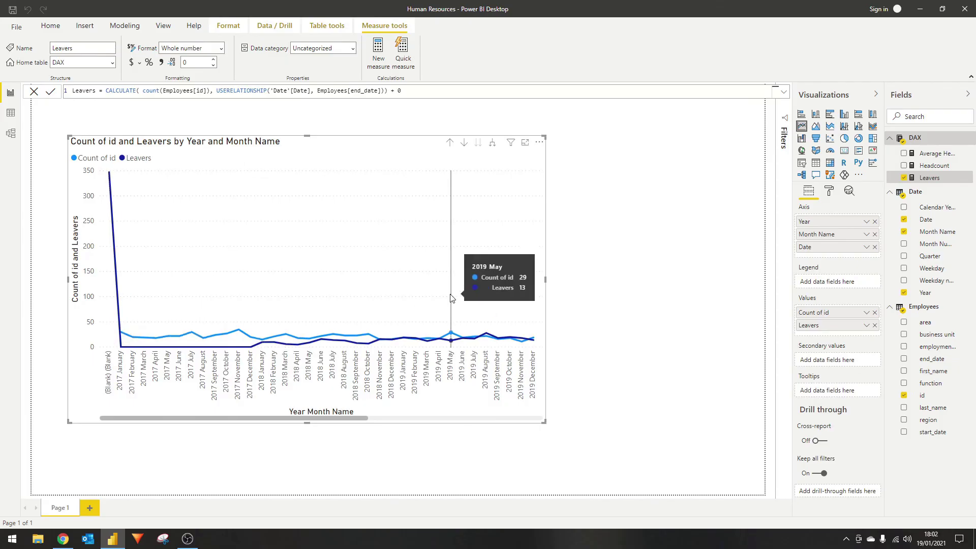
Step: Set the Year filter to basic filtering with every year except (Blank)
{"action": "left_click", "coordinate": [782, 116]}
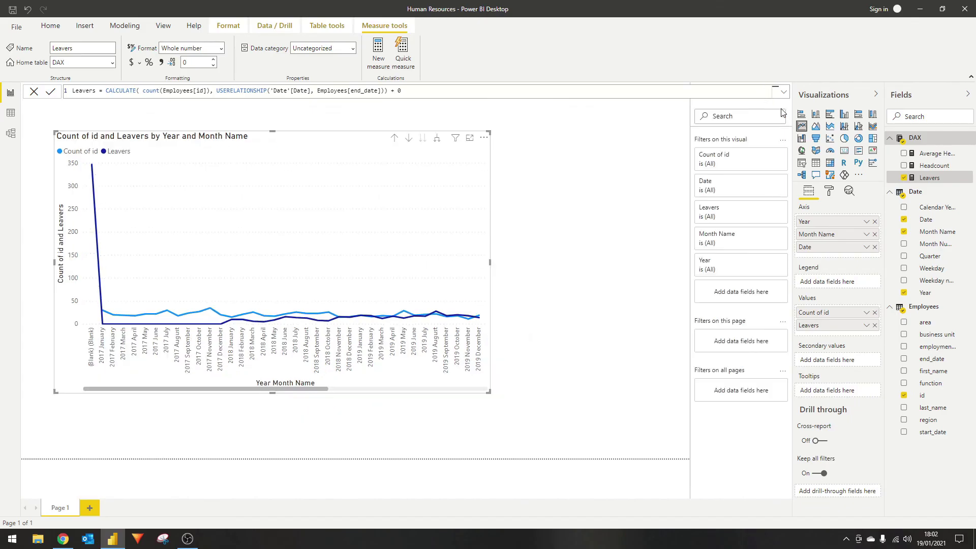
{"action": "left_click", "coordinate": [768, 260]}
{"action": "left_click", "coordinate": [742, 296]}
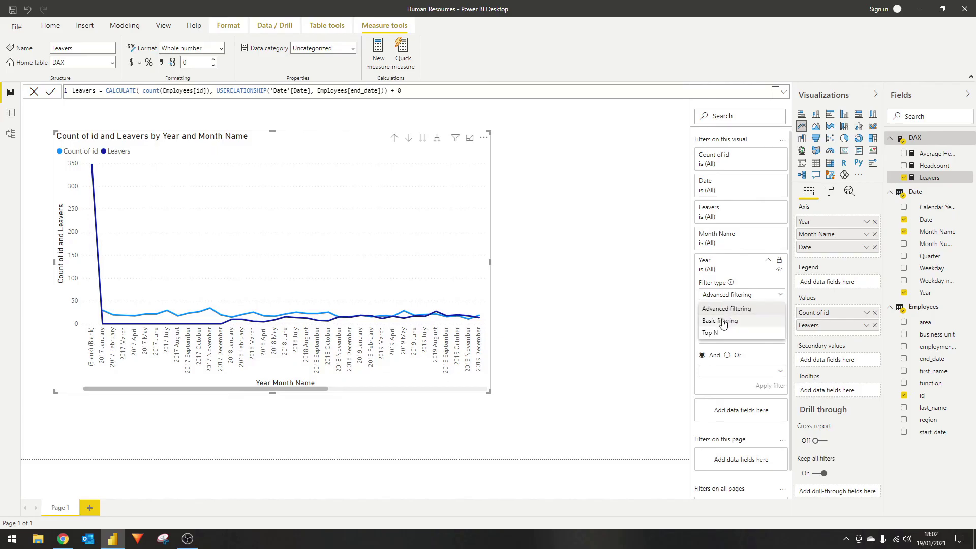
{"action": "left_click", "coordinate": [724, 318]}
{"action": "left_click", "coordinate": [725, 308]}
{"action": "left_click", "coordinate": [724, 319]}
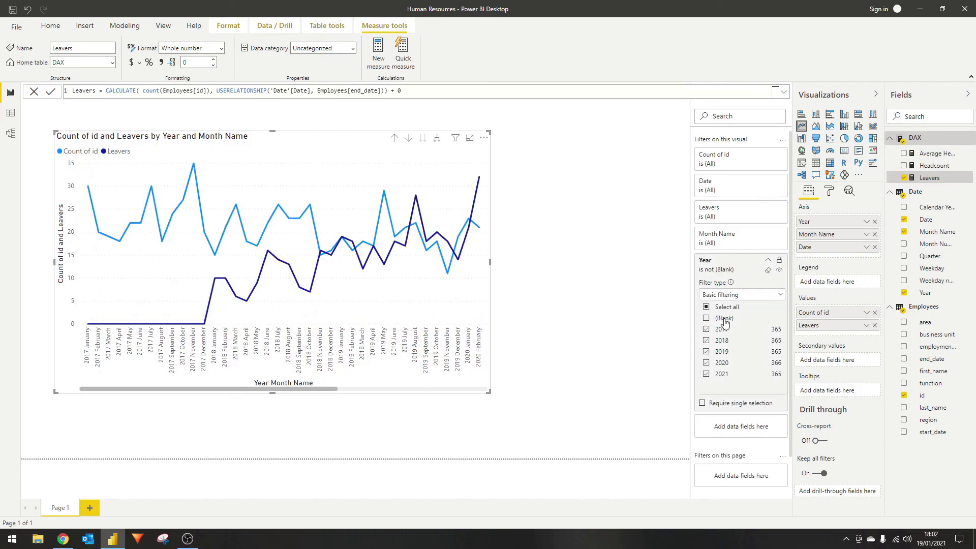
{"action": "left_click_drag", "start_coordinate": [244, 393], "coordinate": [401, 392]}
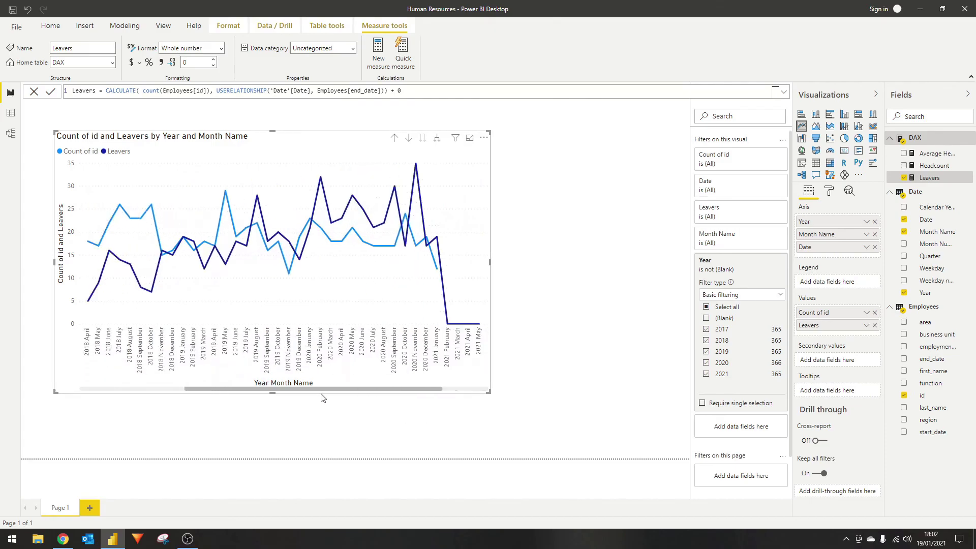
{"action": "left_click", "coordinate": [621, 354]}
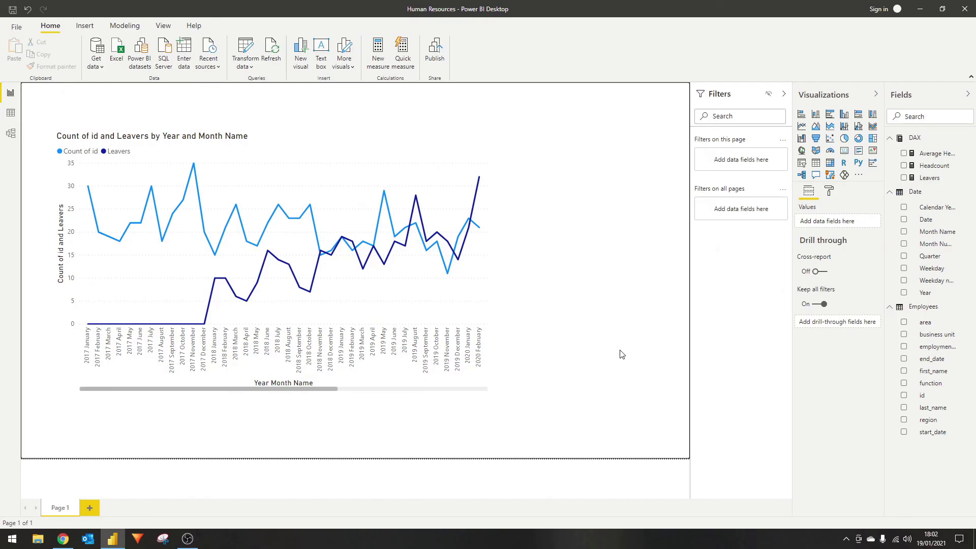